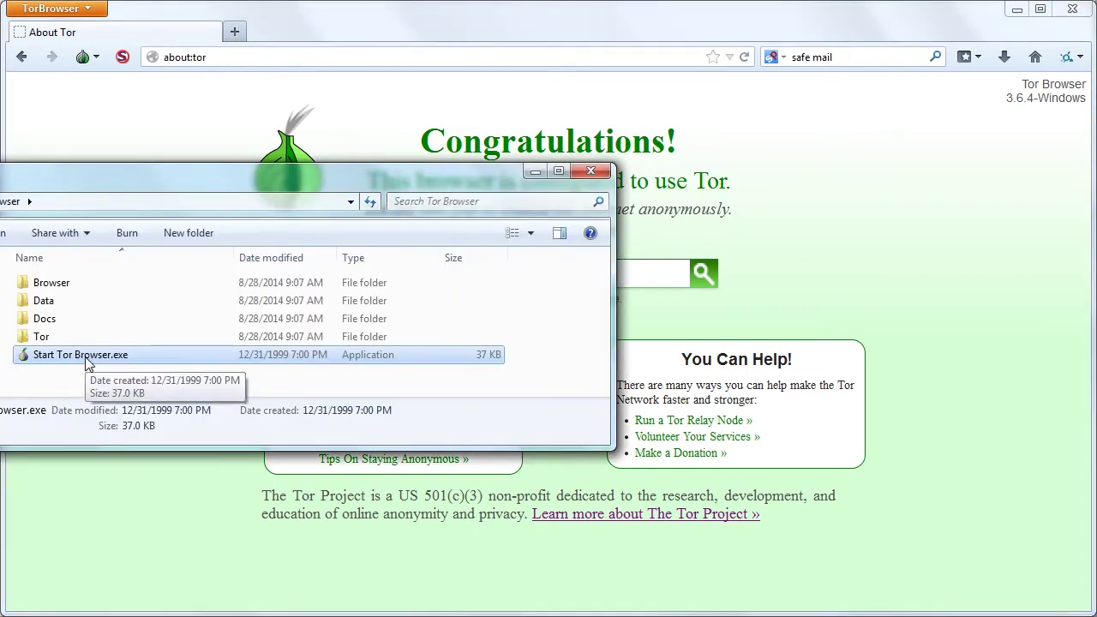
Launch Tor Browser from its folder so the about:tor start page takes over the screen.
double_click(88, 364)
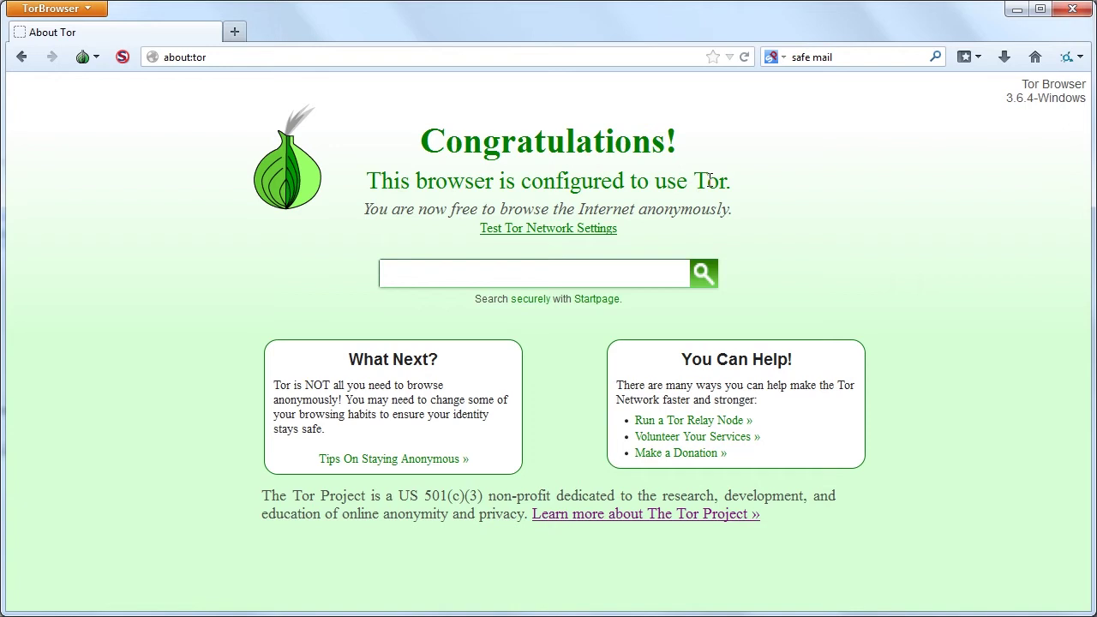
click(123, 59)
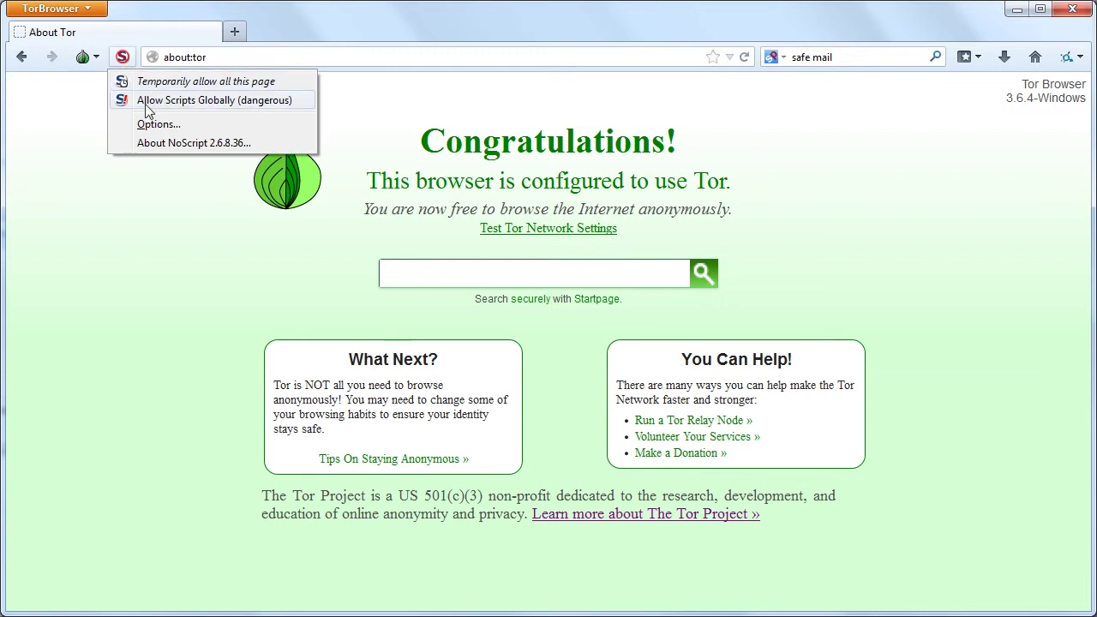
click(189, 109)
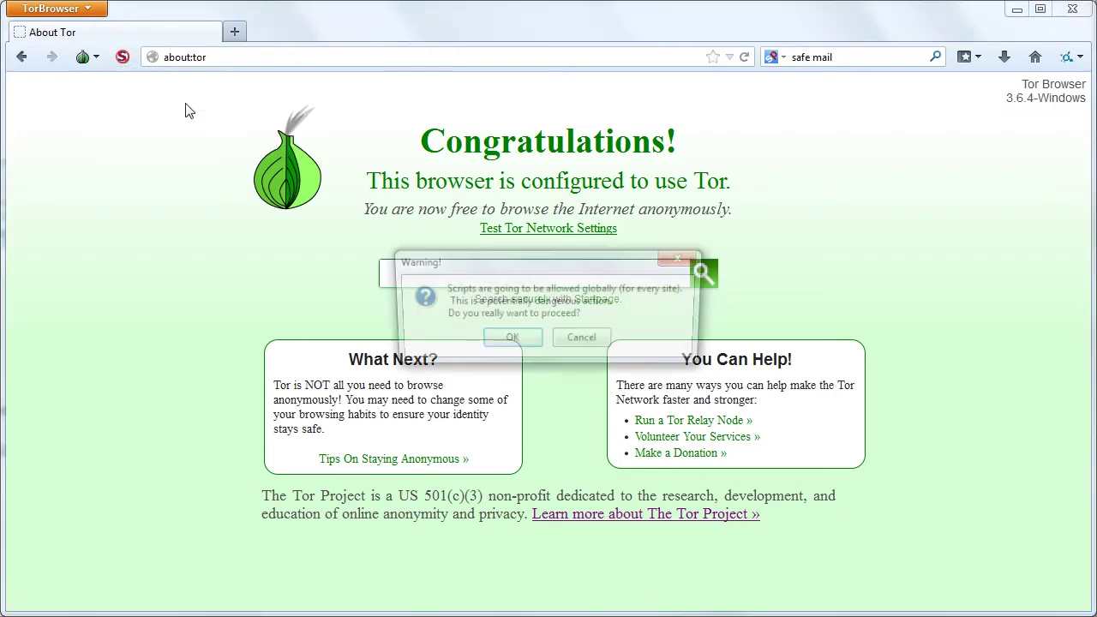
click(587, 341)
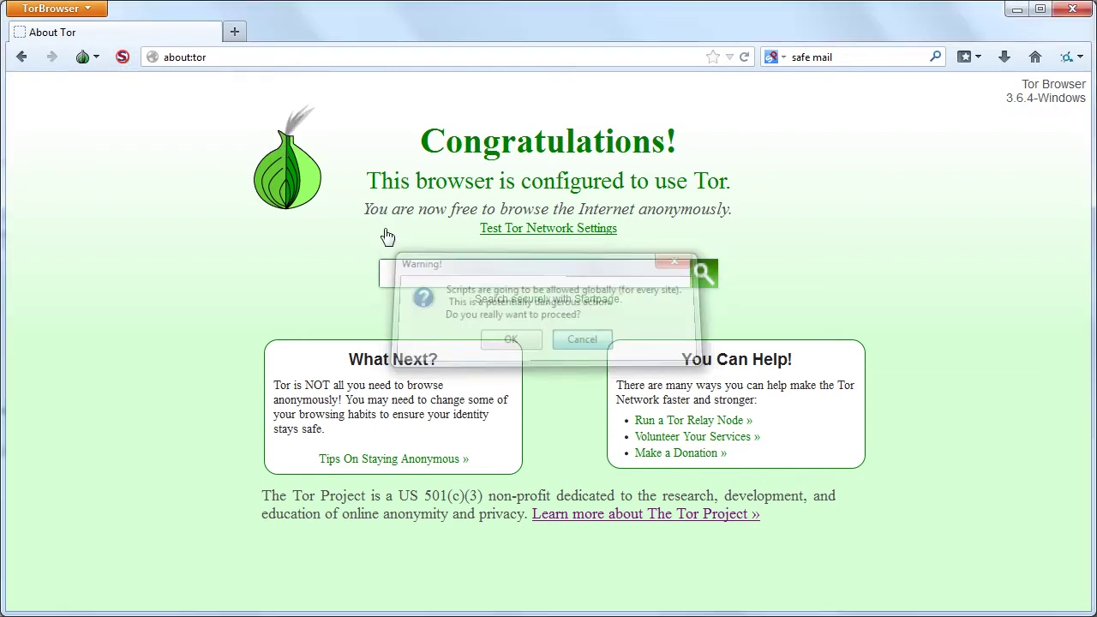
click(122, 57)
click(144, 126)
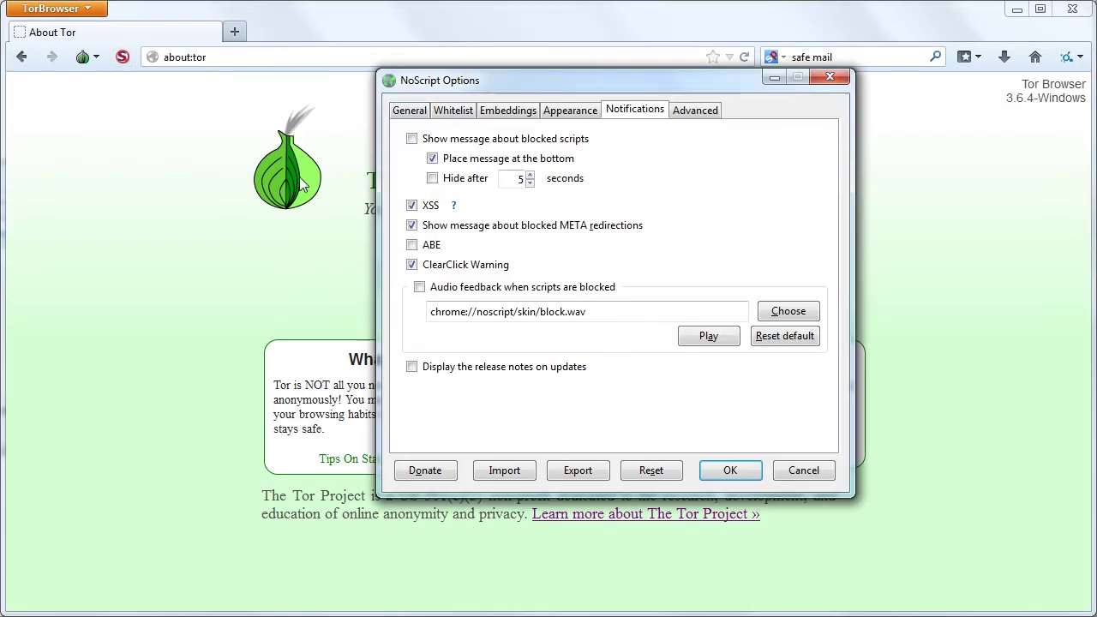
click(409, 110)
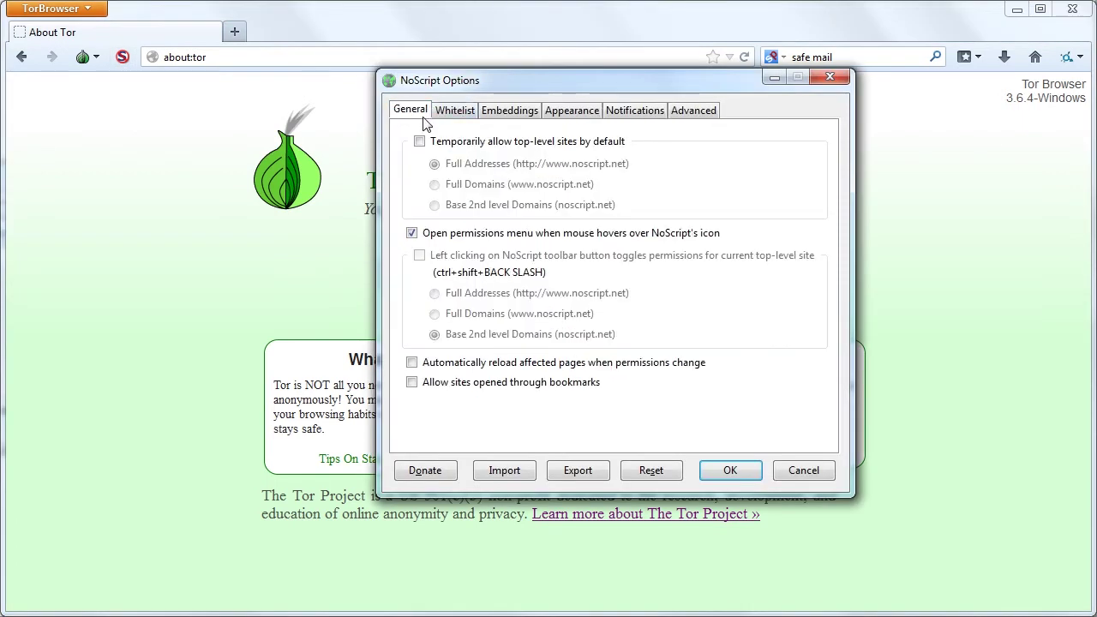
click(455, 117)
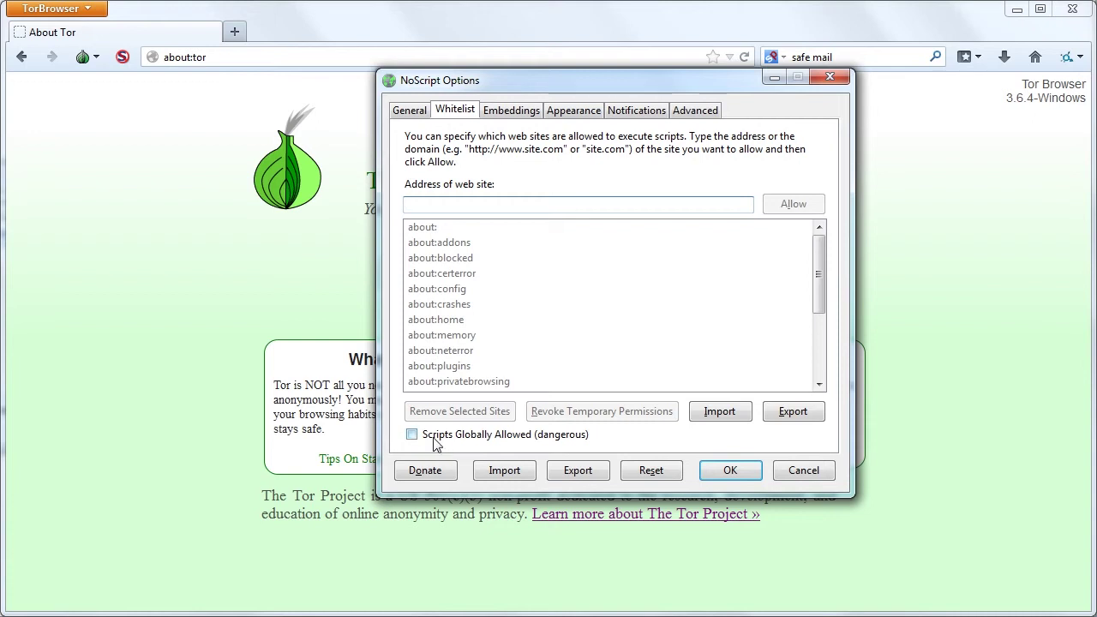
click(509, 109)
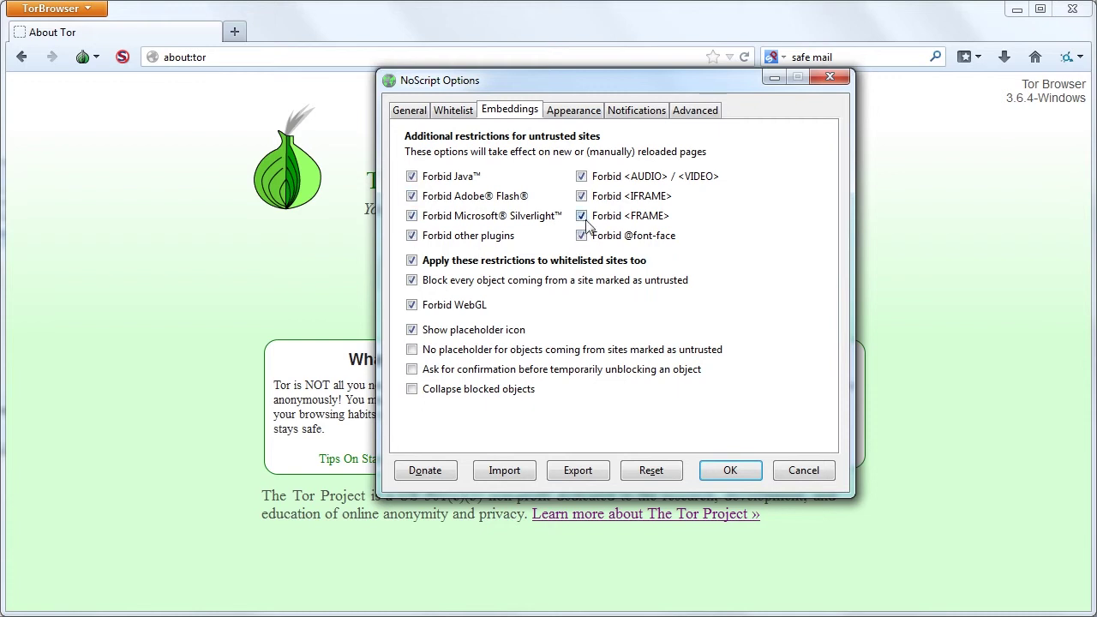
click(565, 112)
click(639, 111)
click(694, 112)
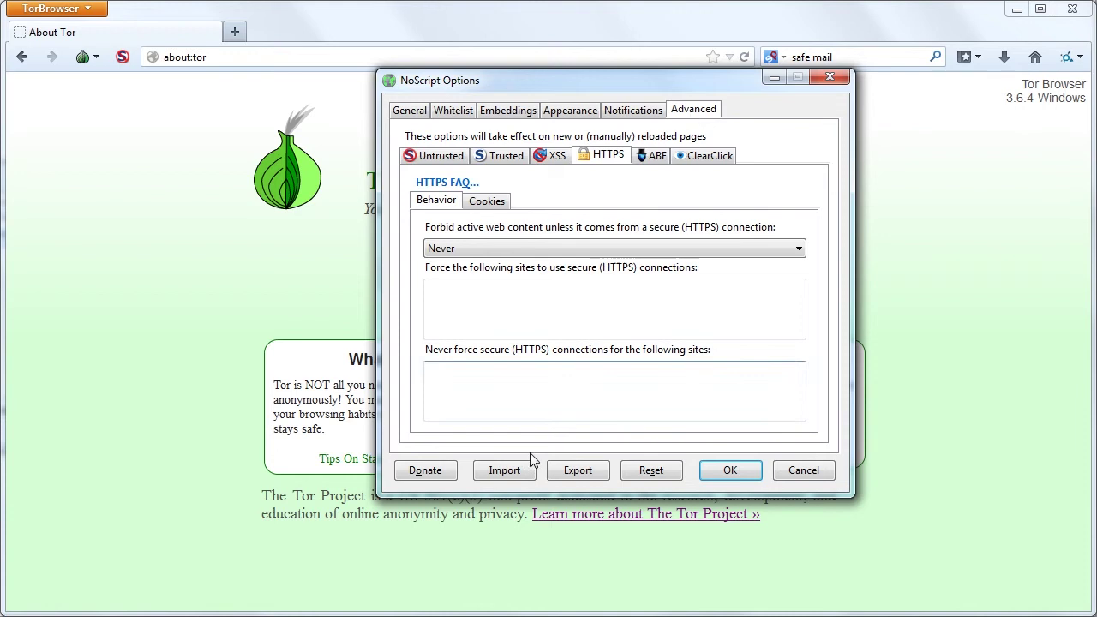
click(716, 471)
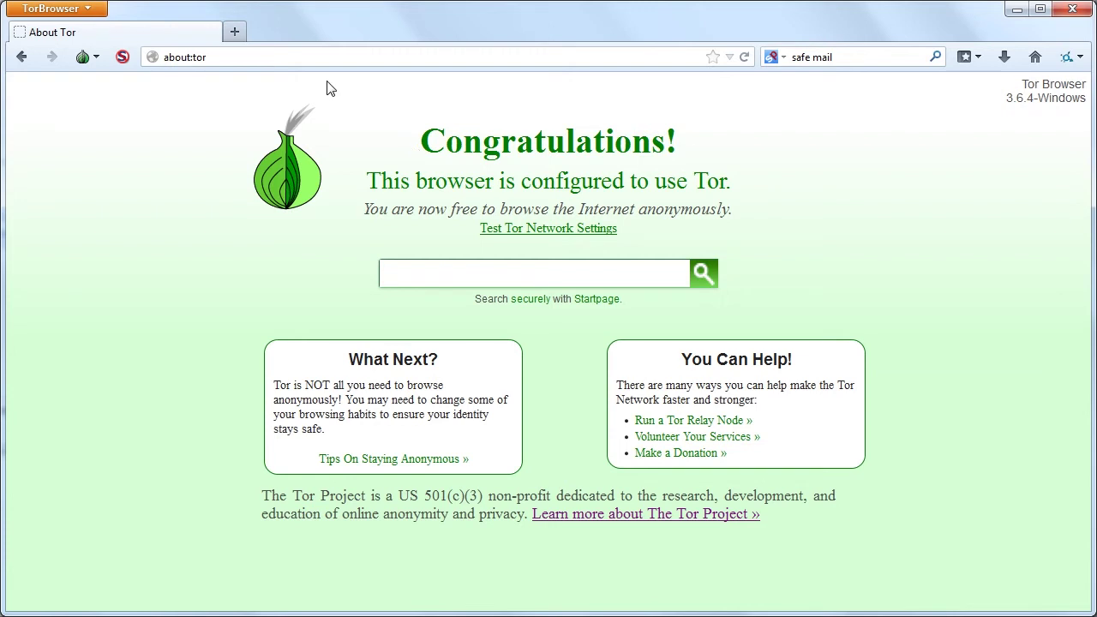
Open the Riseup help home page bookmark and request an email account, continuing past the form.
click(967, 58)
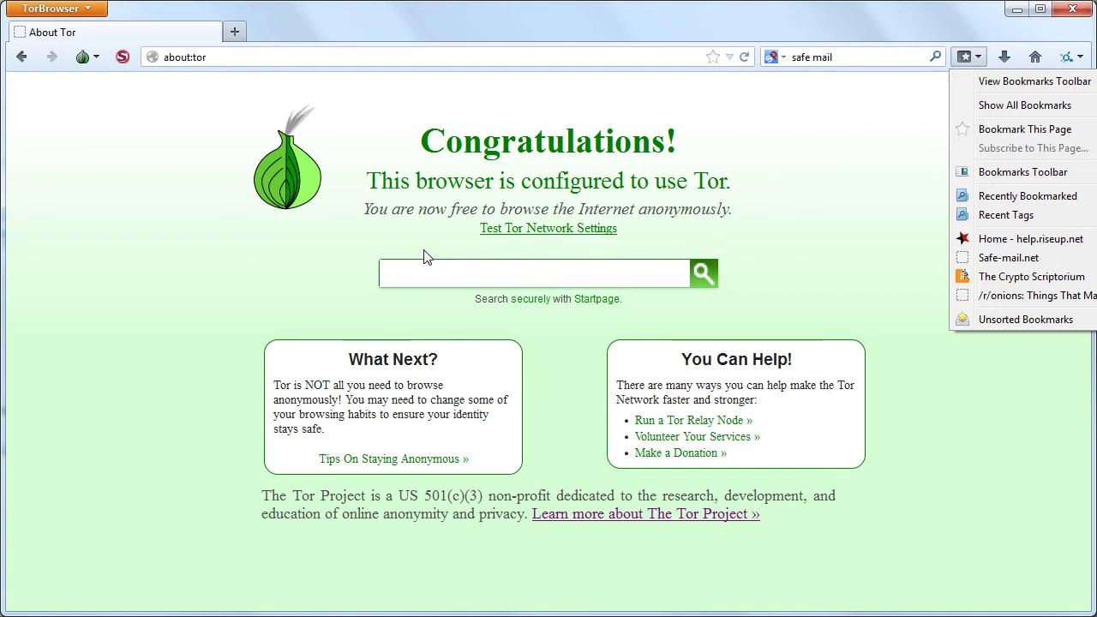
click(994, 242)
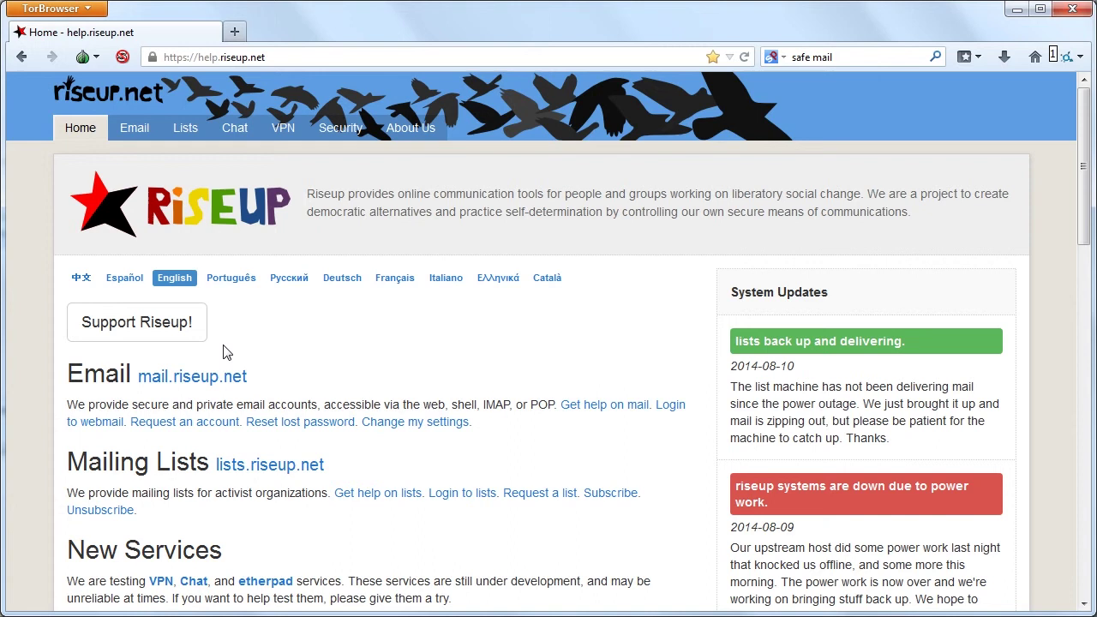
click(210, 433)
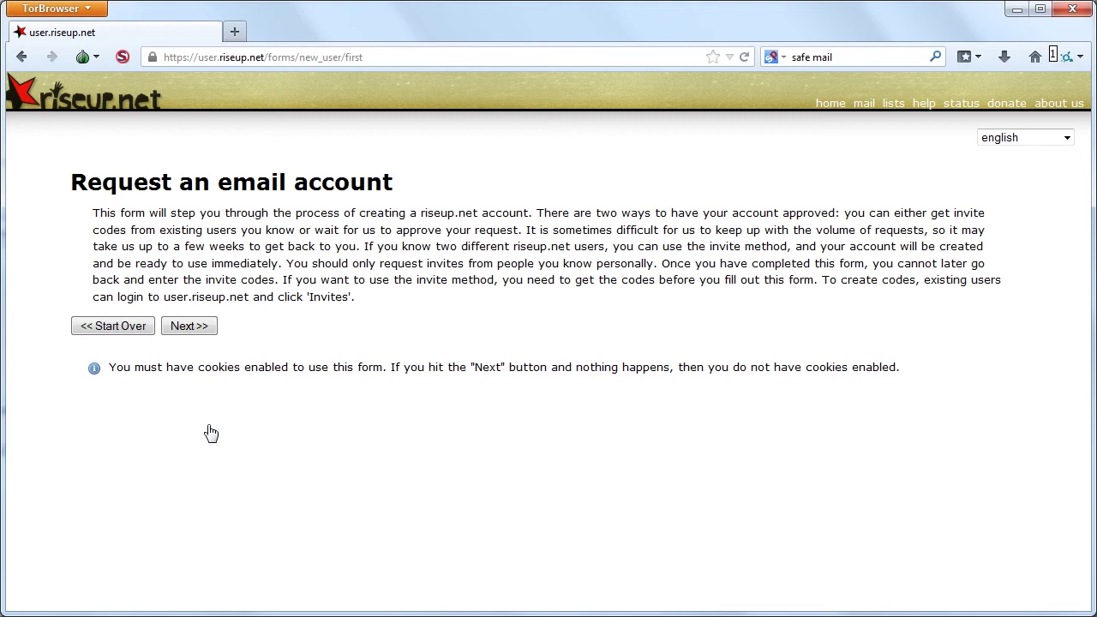
click(197, 333)
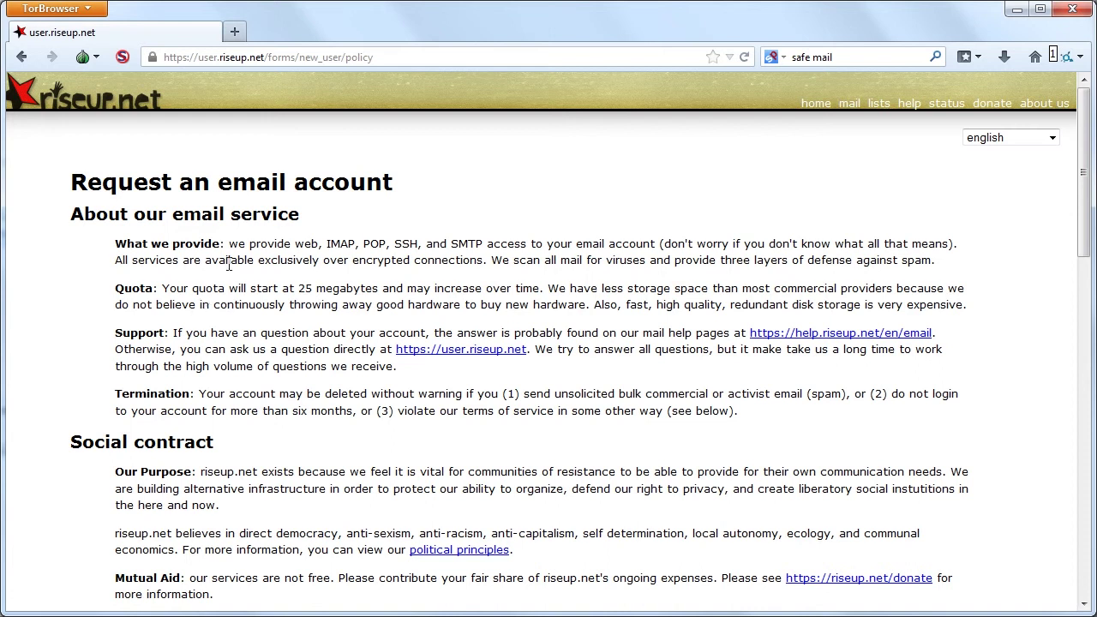
Open the Safe-mail.net bookmark, start a new sign-up and accept the service agreement.
click(973, 60)
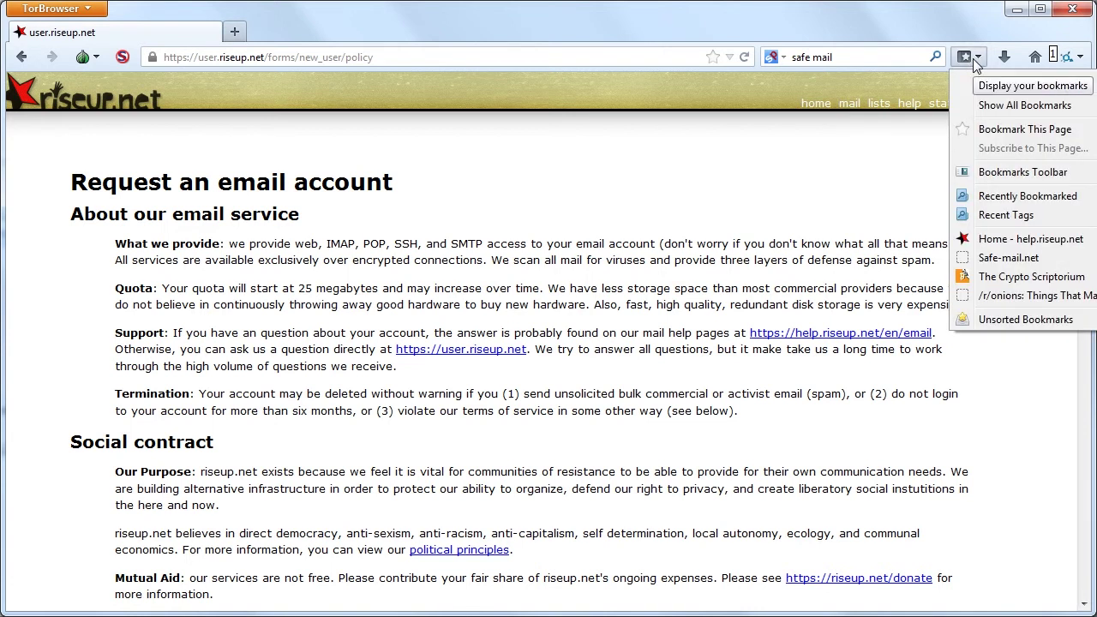
click(1011, 260)
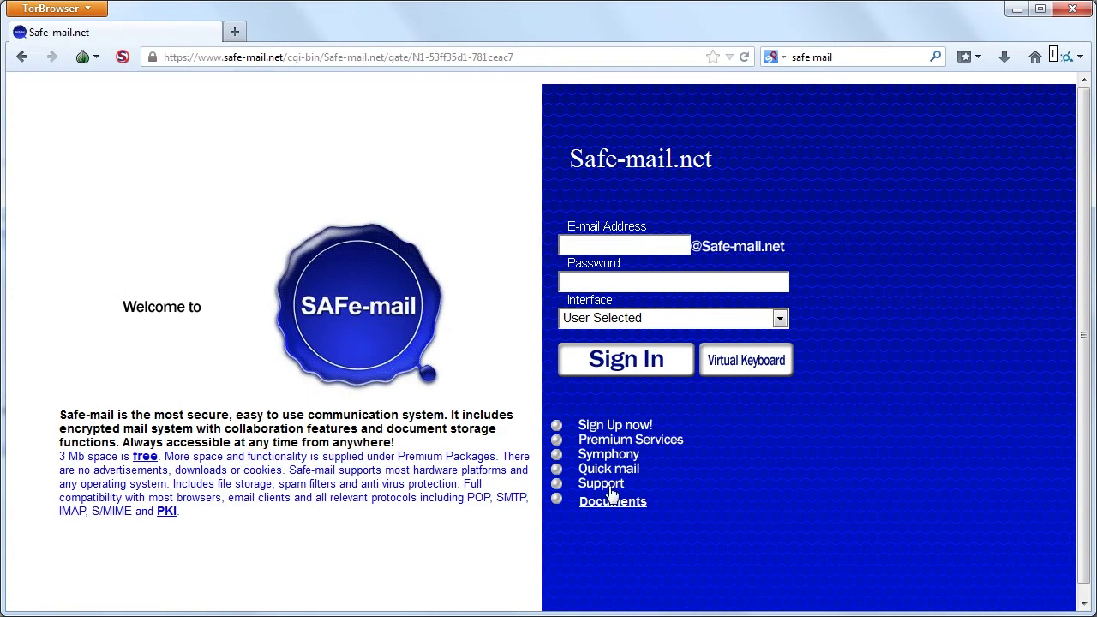
click(619, 427)
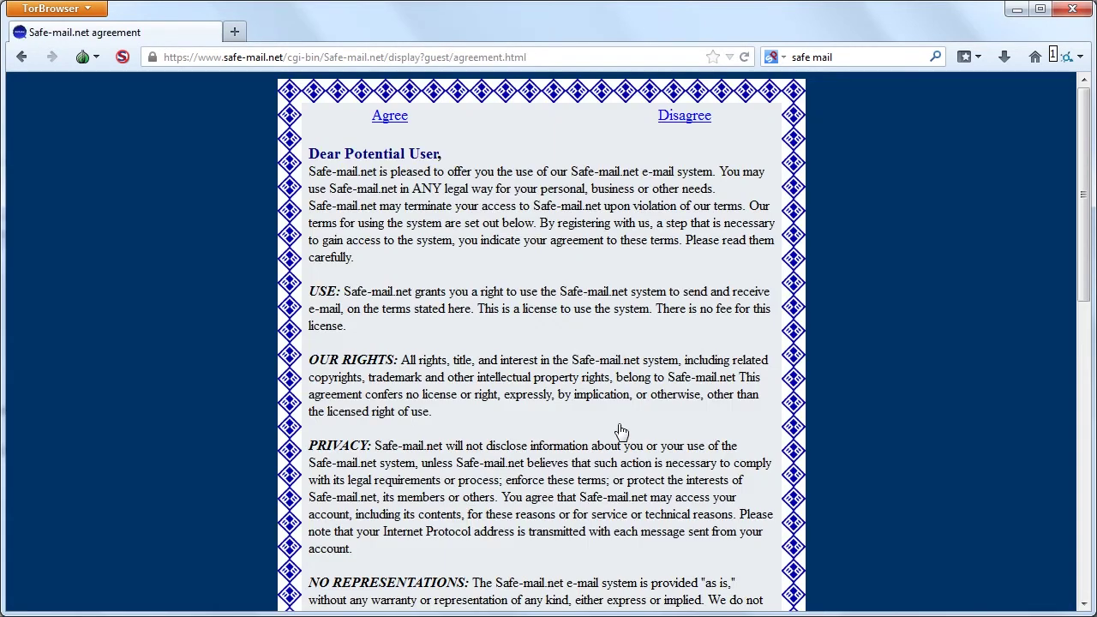
scroll(619, 390, down, 10)
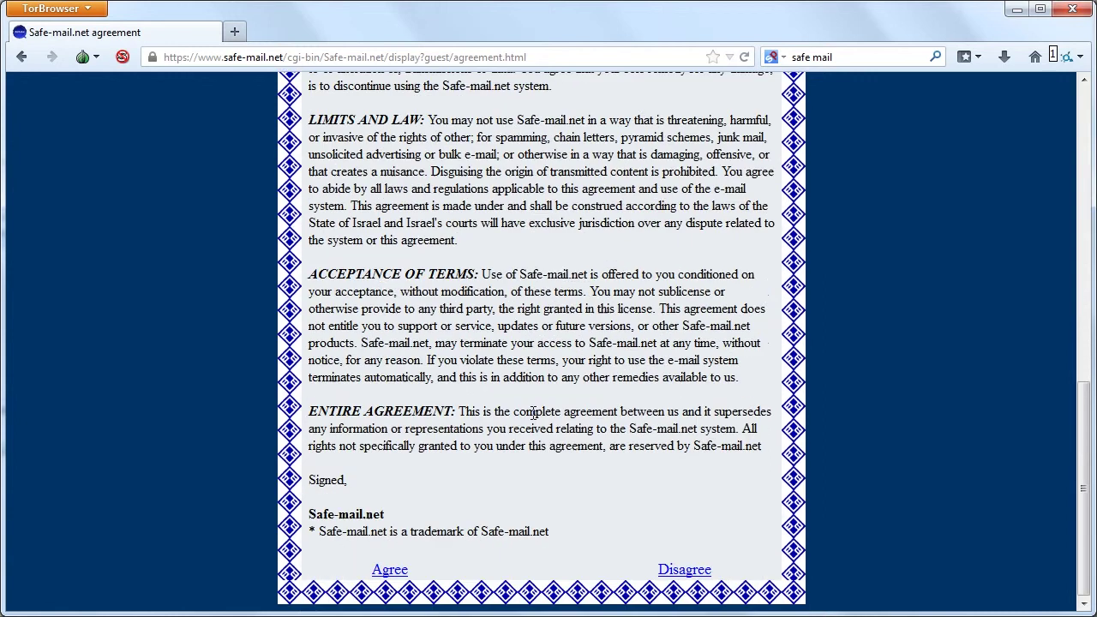
click(381, 573)
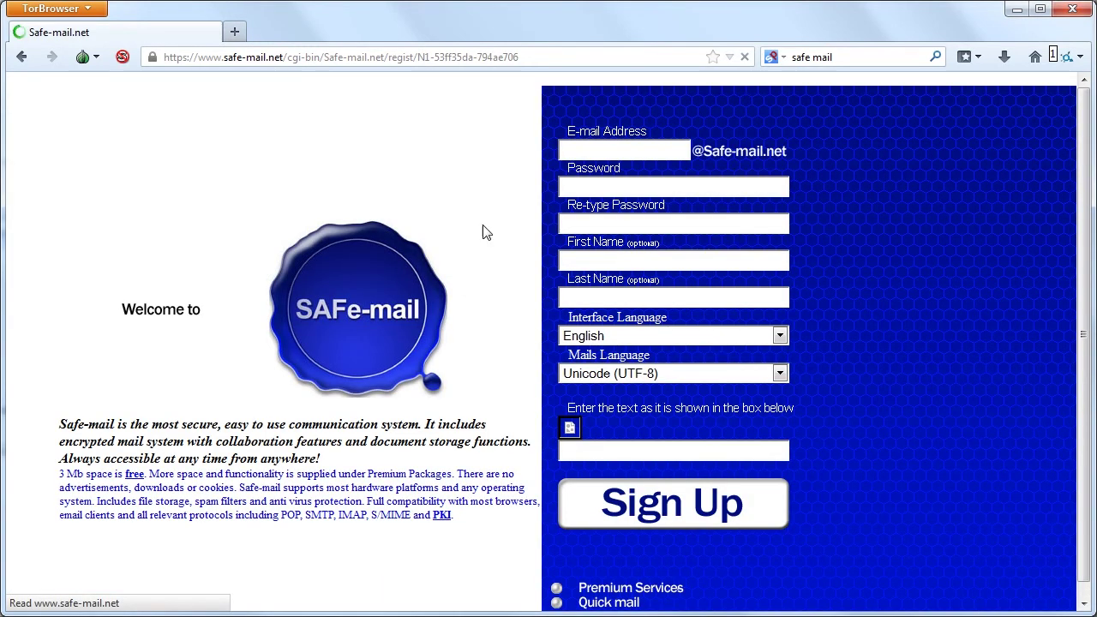
Enter the chosen e-mail address name and the account password twice.
click(630, 111)
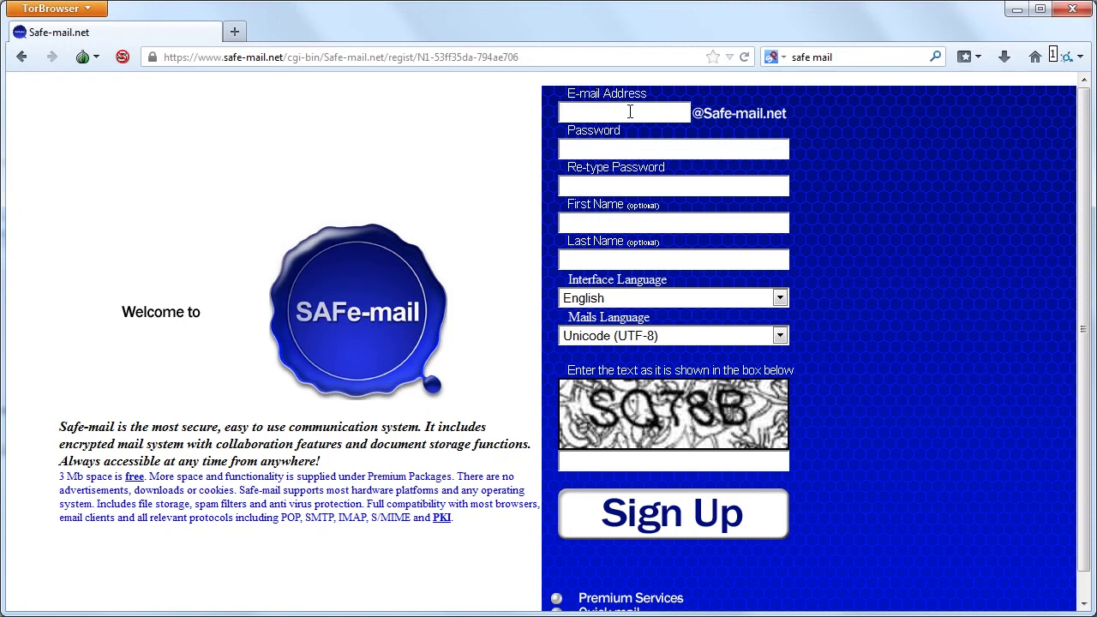
key(Tab)
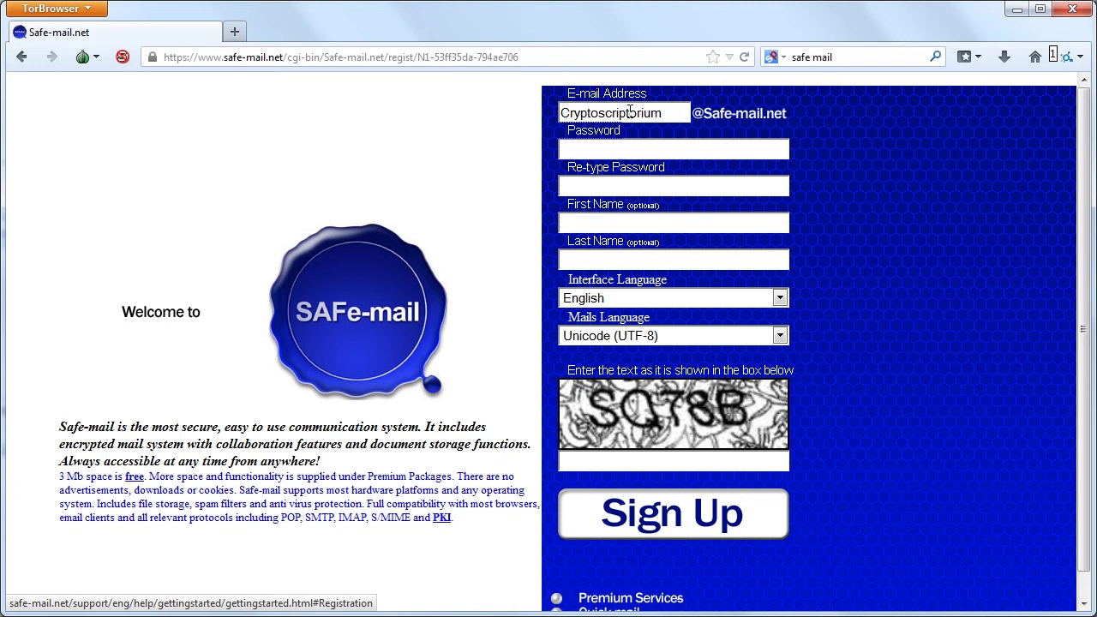
key(Tab)
text(••••••••••)
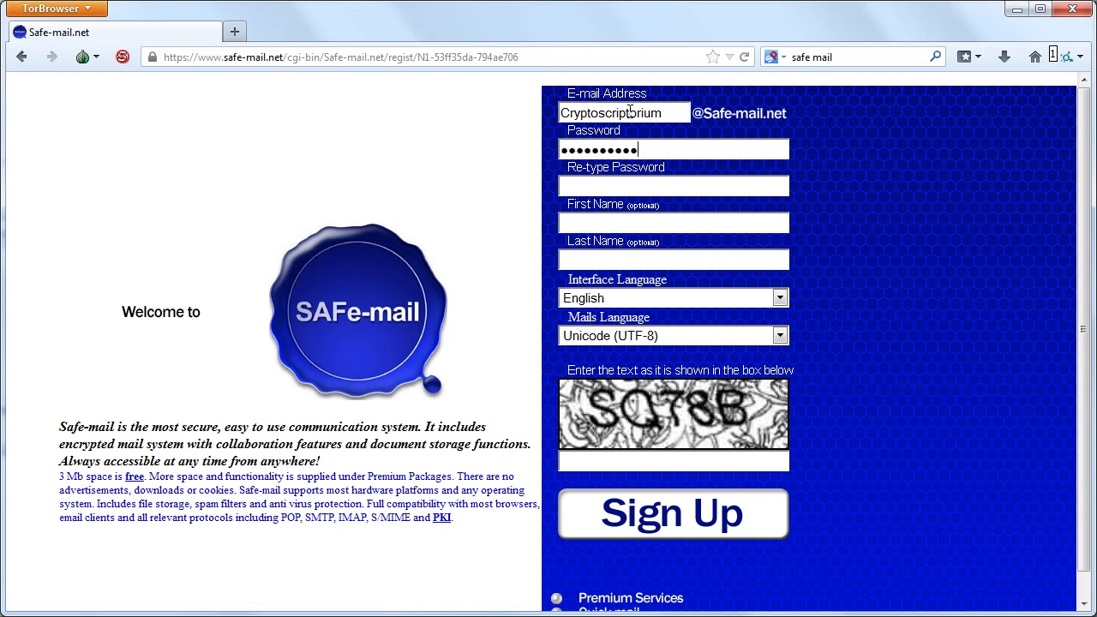
key(Tab)
text(••••••••••)
Fill in the name field, type the captcha text and submit the sign-up form.
key(Tab)
text(Crypto)
text(Scriptoriu)
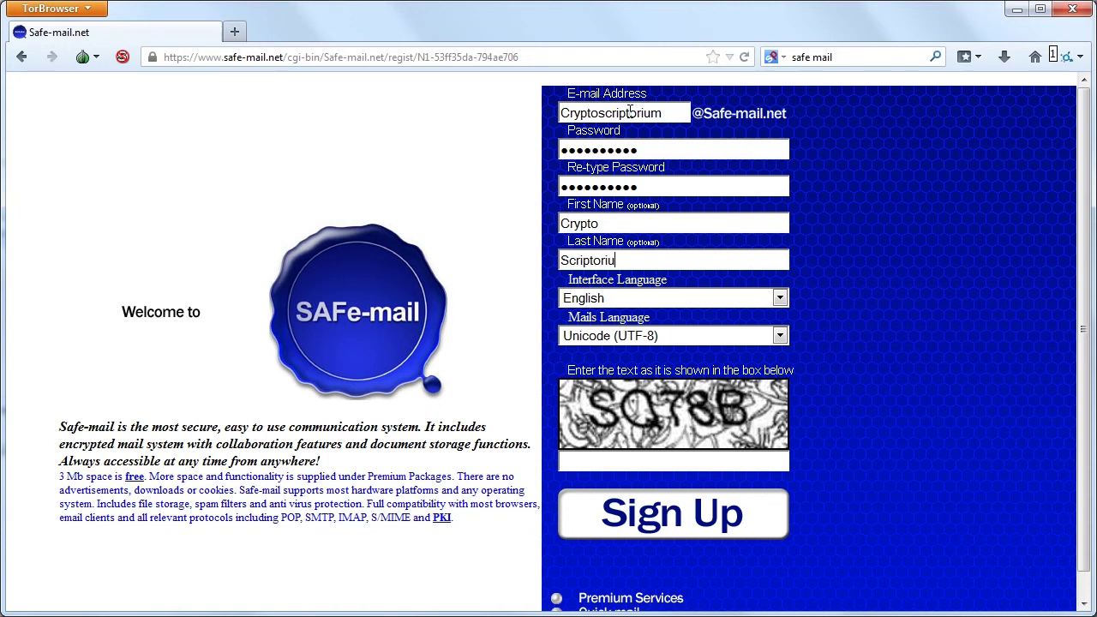
text(m)
key(Tab)
click(606, 467)
text(SQ78B)
key(Return)
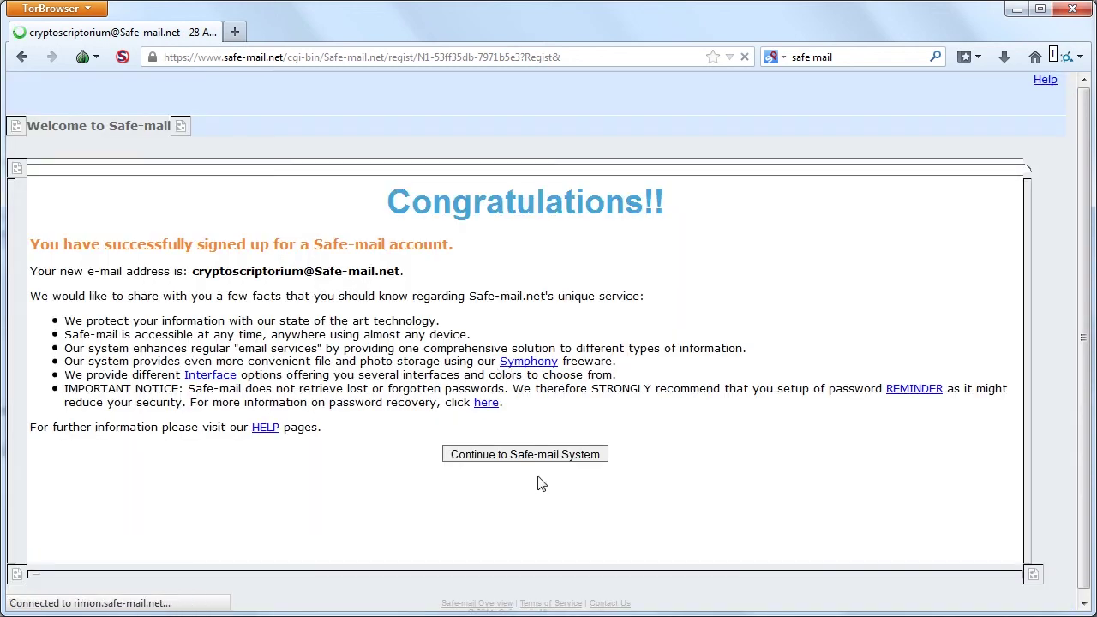
Enter the new mailbox, sign out, then strip the path from the address and reload.
click(529, 458)
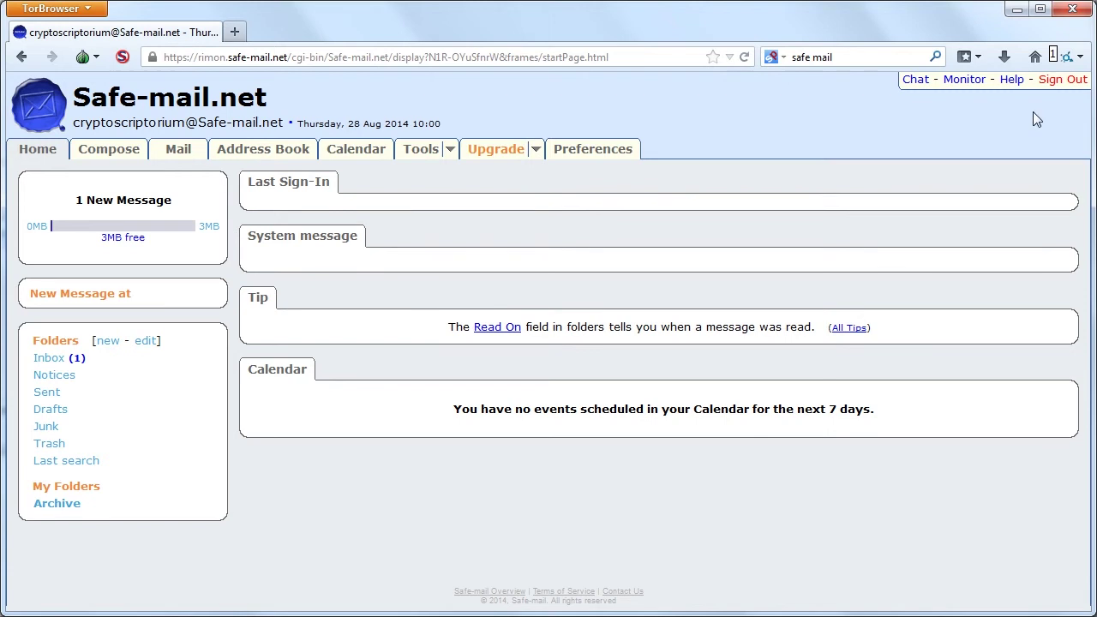
click(1048, 84)
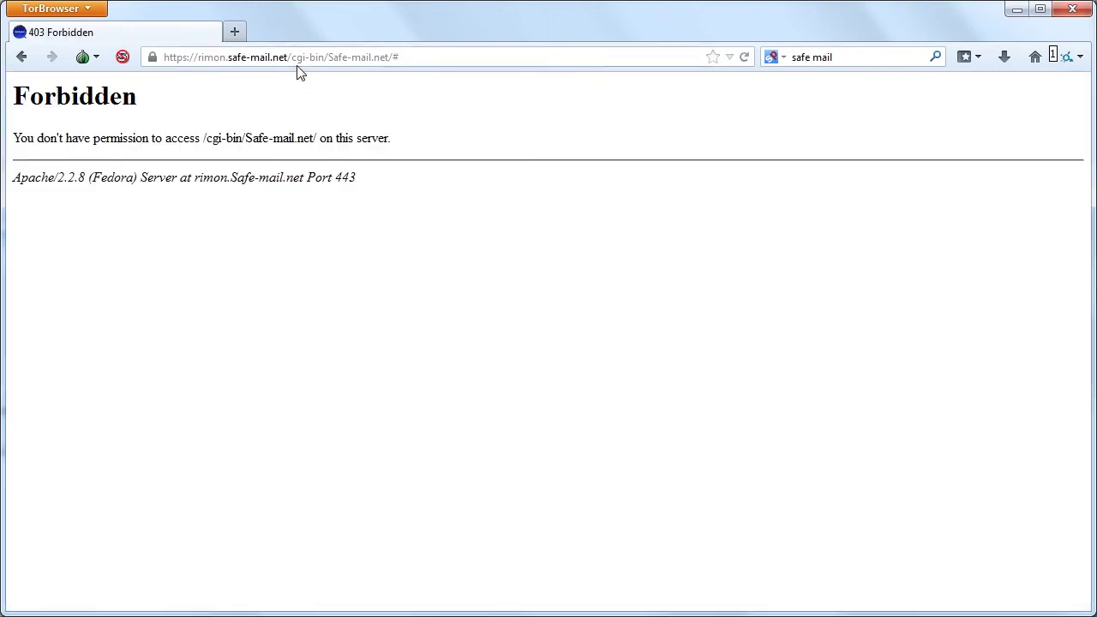
drag(289, 57, 609, 66)
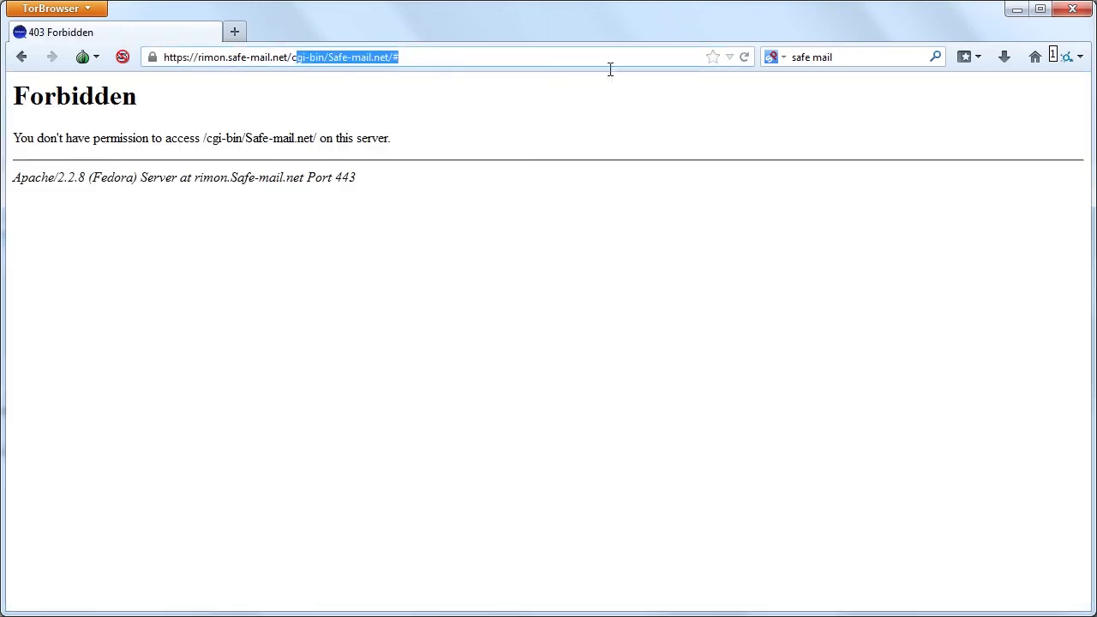
key(BackSpace)
key(Return)
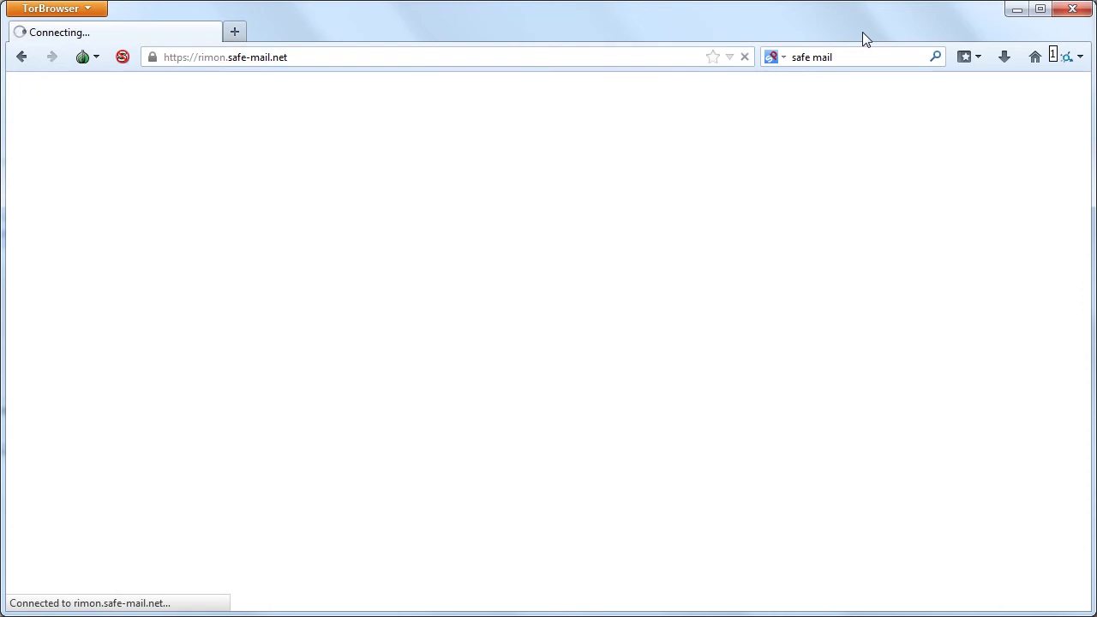
Edit the address to plain safe-mail.net, removing the rimon prefix and trailing path.
click(227, 58)
click(227, 57)
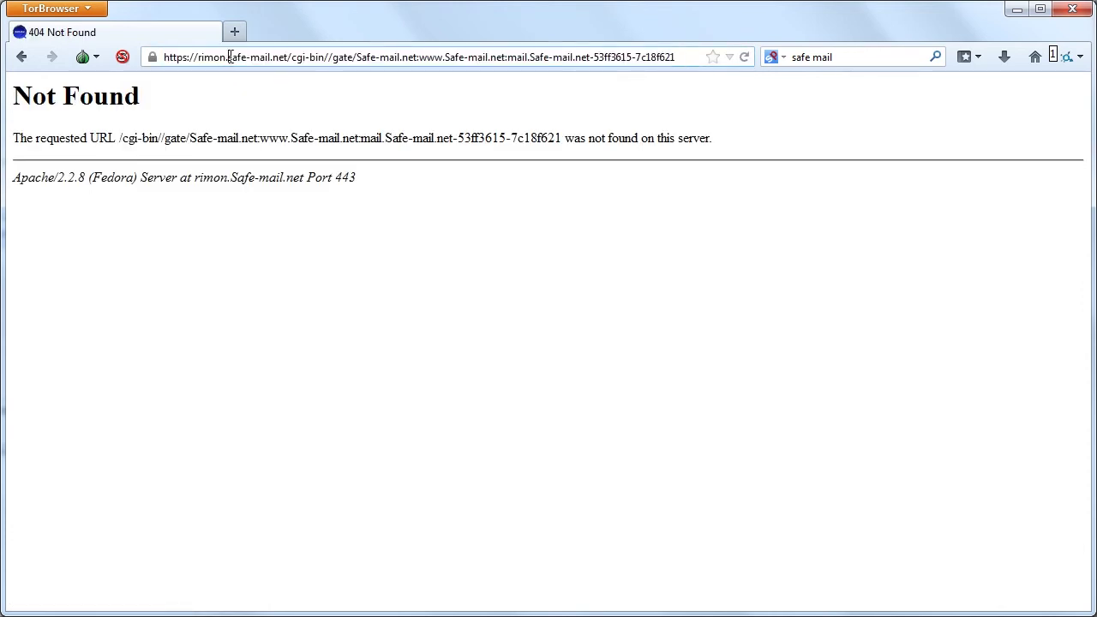
drag(227, 58, 3, 57)
key(BackSpace)
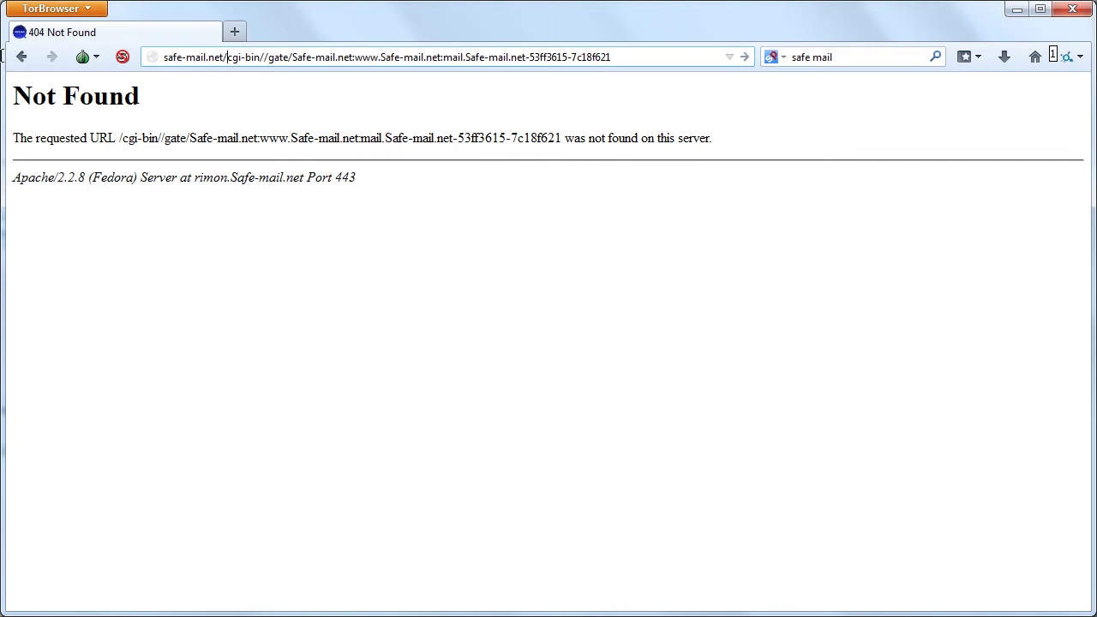
key(shift+End)
key(BackSpace)
key(Return)
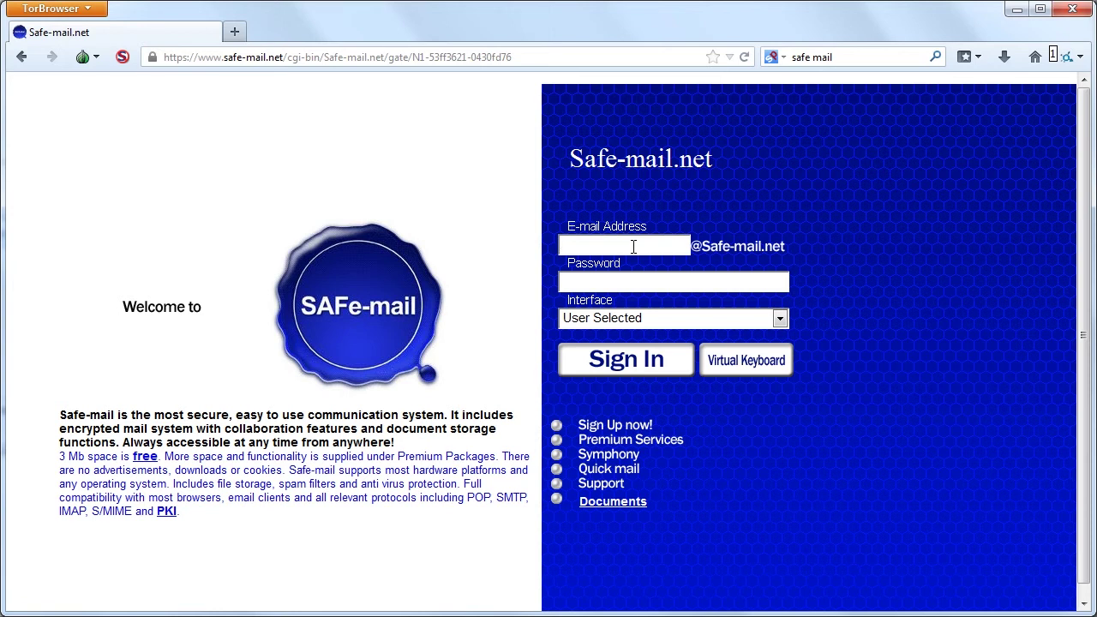
Sign in with the account credentials using the Fast (no scripts or icons) interface.
text(••••••••••)
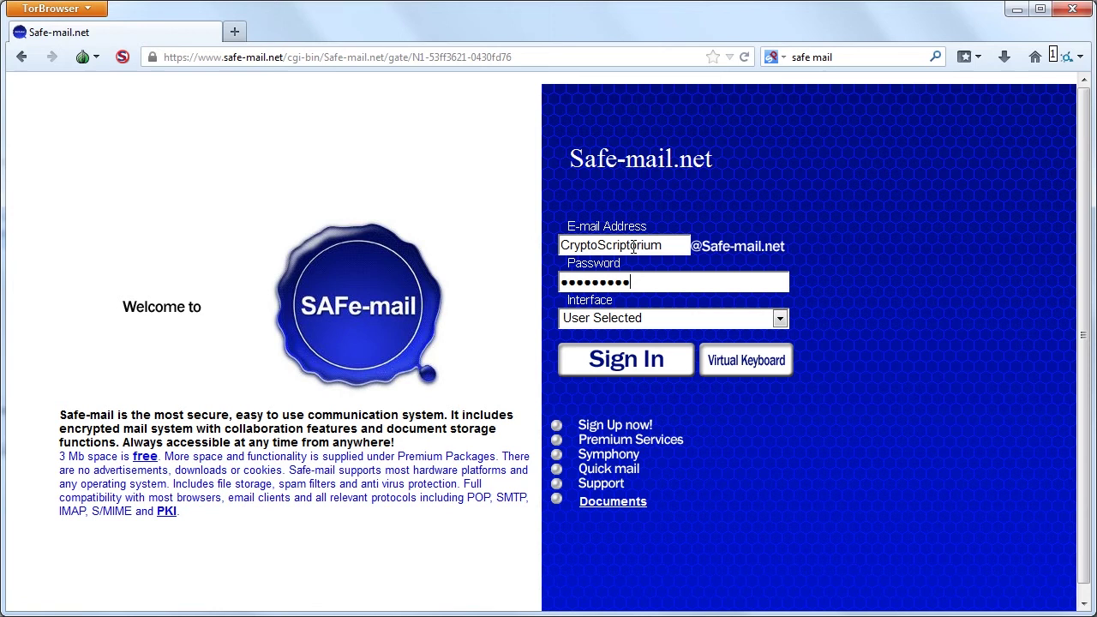
click(661, 327)
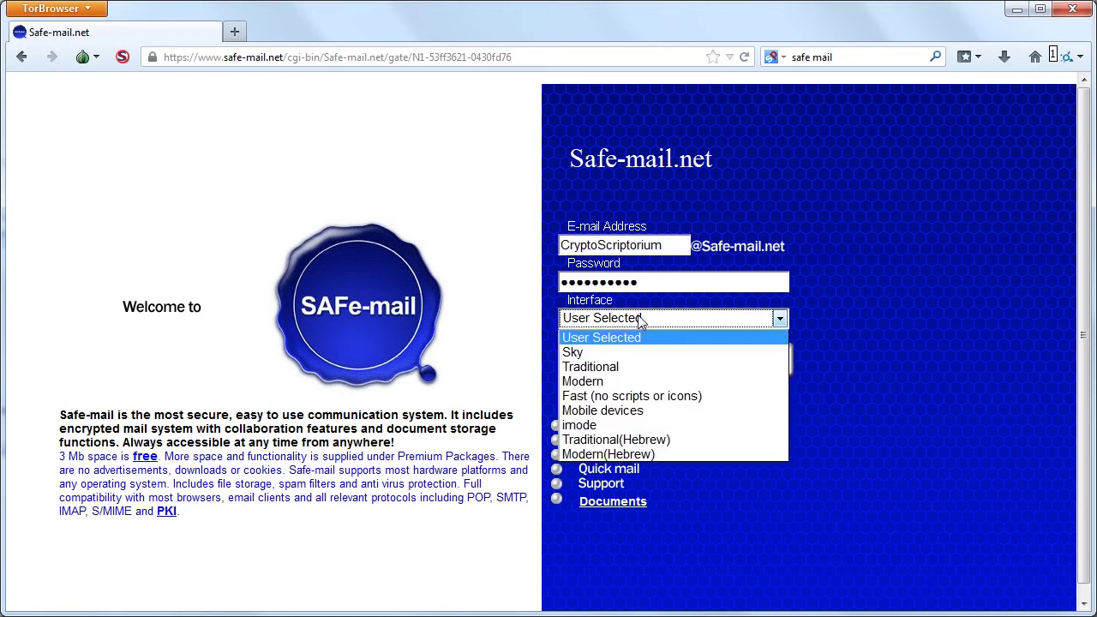
click(604, 403)
click(632, 360)
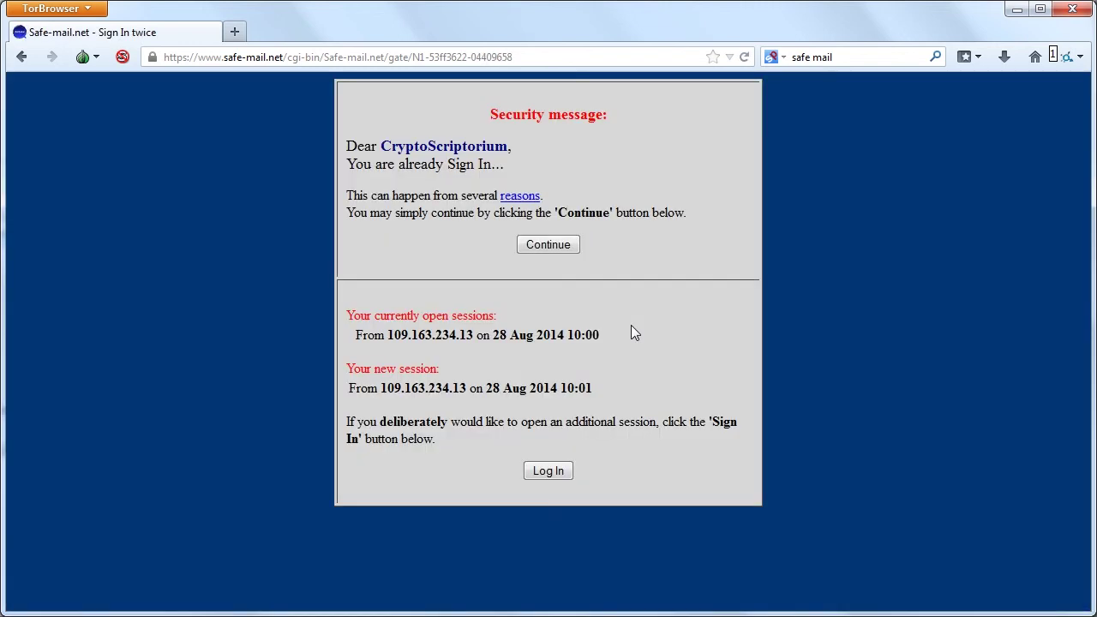
click(554, 243)
click(550, 245)
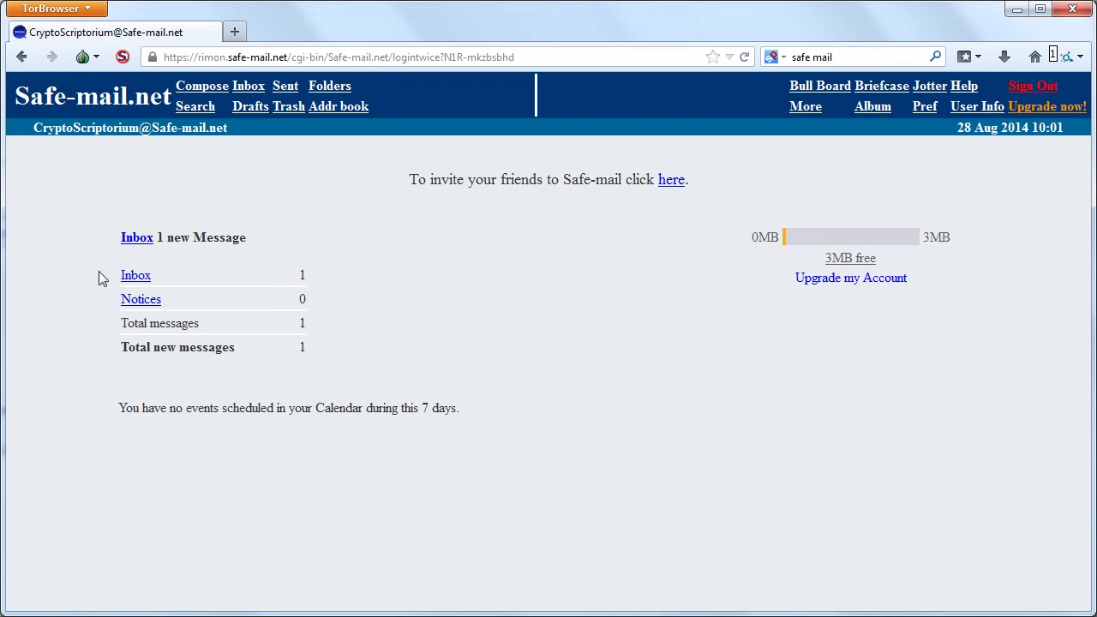
Read the Welcome to Safe-mail.net message in the Inbox, then open the /r/onions bookmark.
click(130, 238)
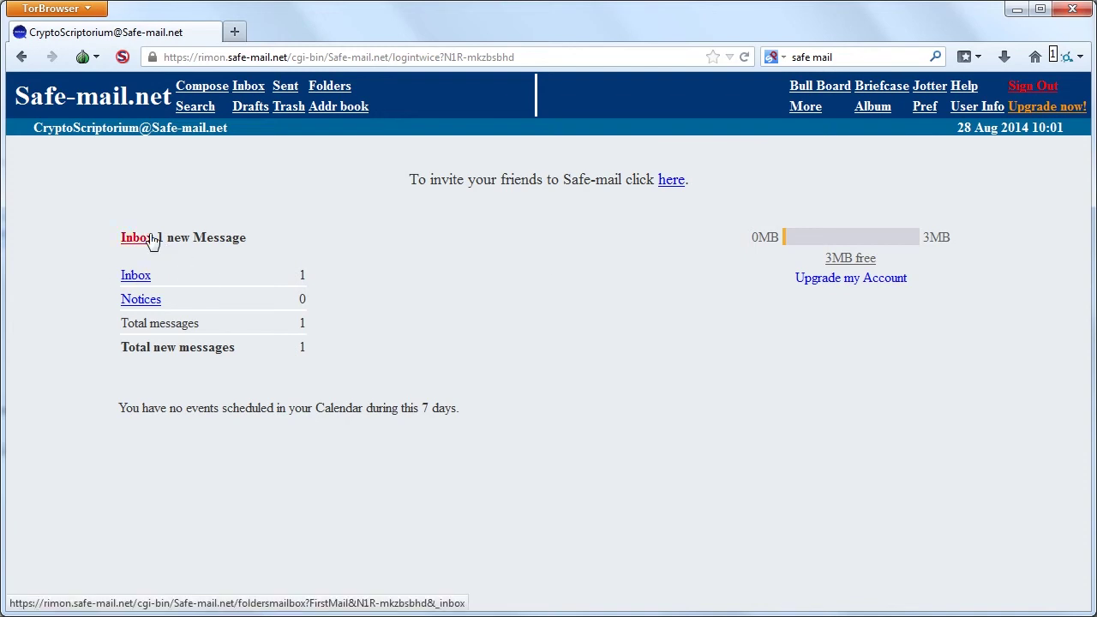
click(502, 237)
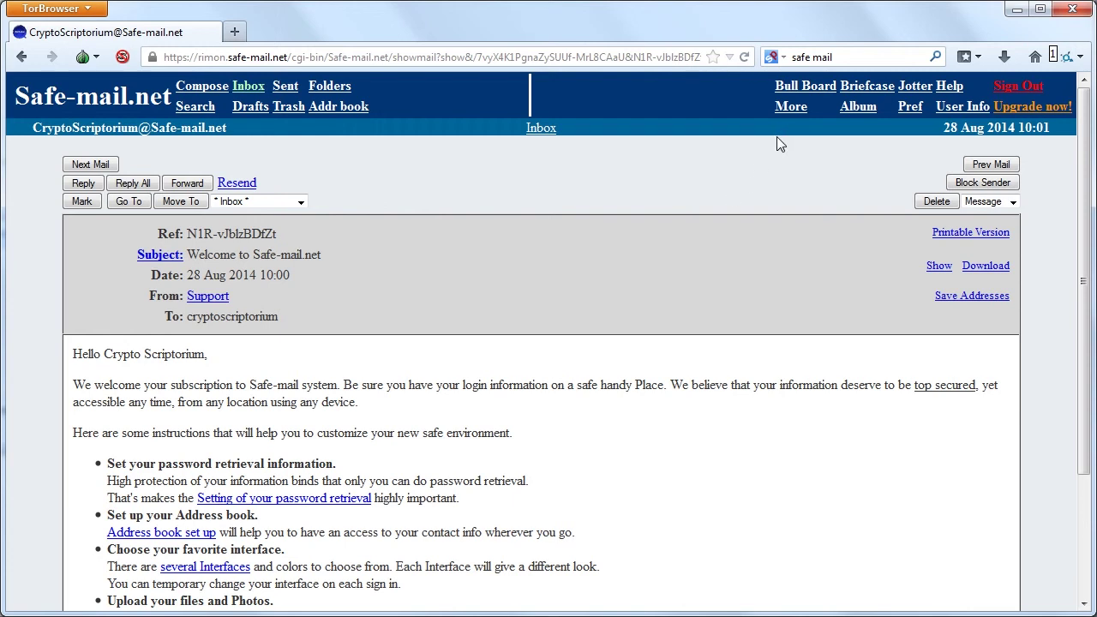
click(984, 57)
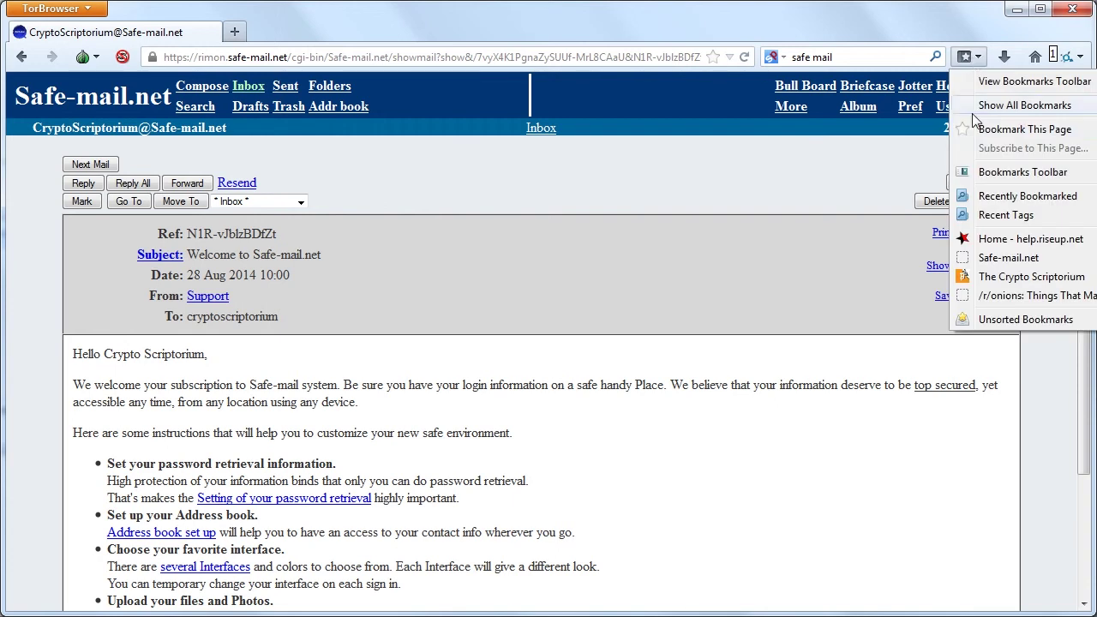
click(990, 296)
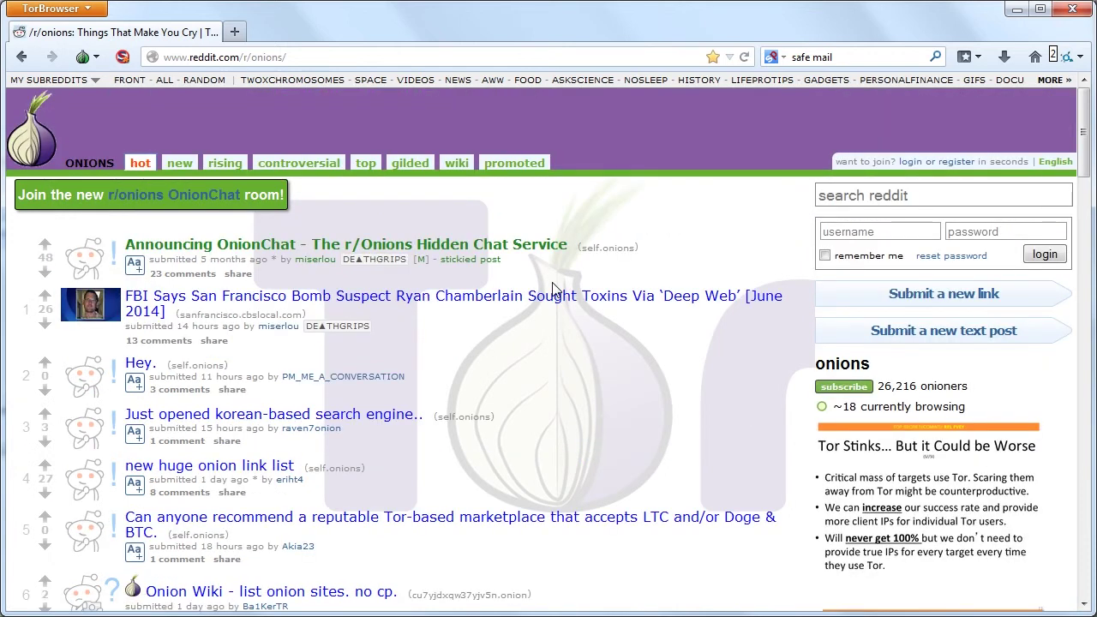
Scroll through the r/onions posts and sidebar lists of marketplaces, financial services and Tor resources.
scroll(549, 346, down, 5)
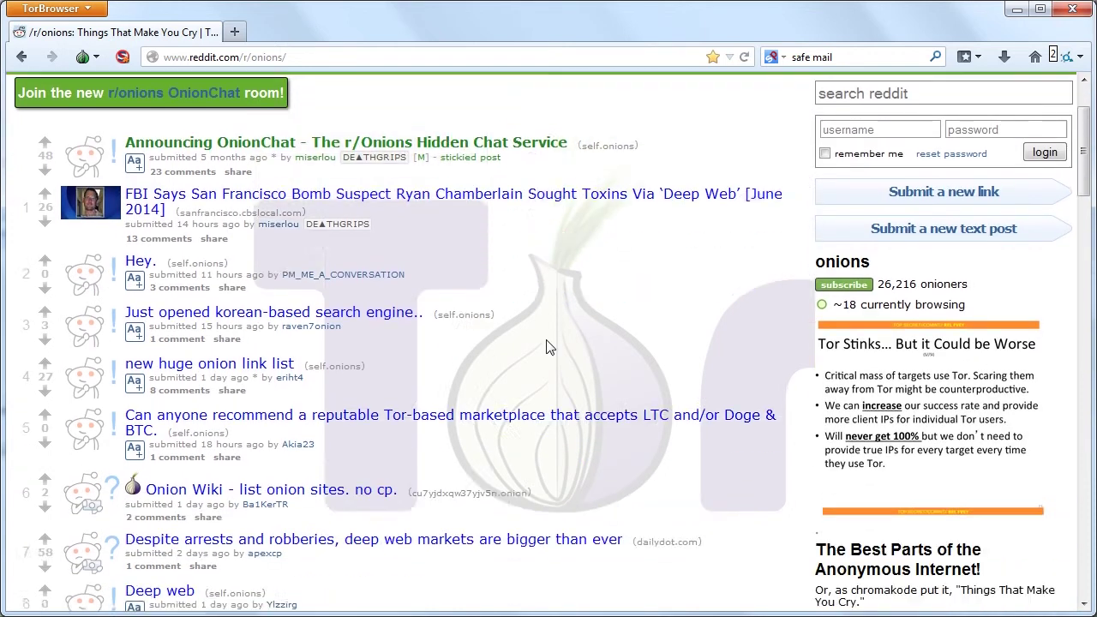
scroll(549, 346, down, 1)
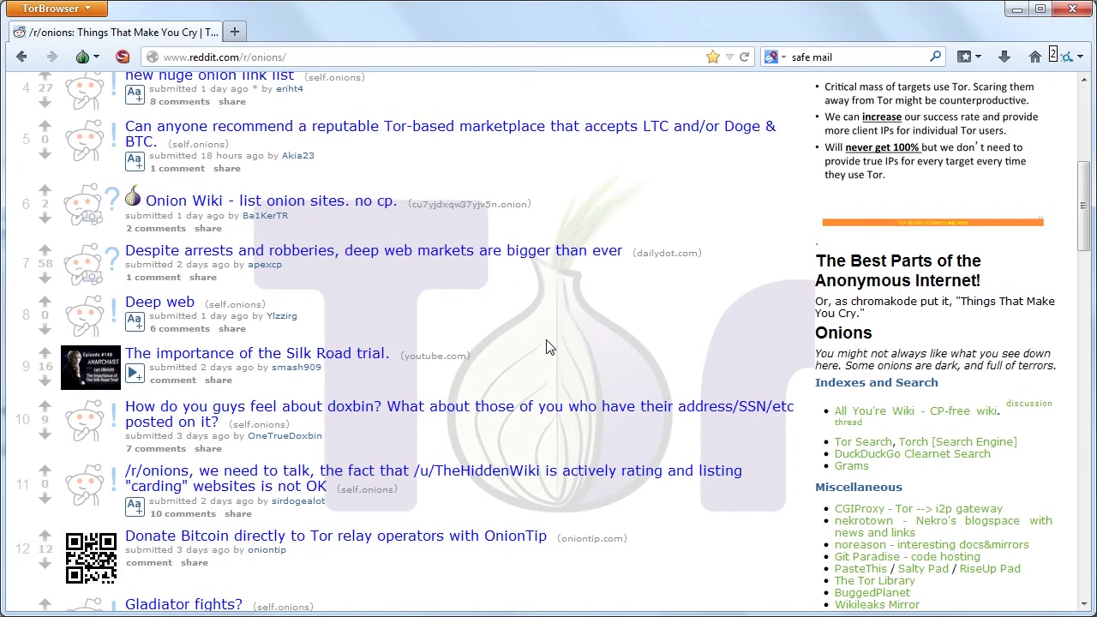
scroll(518, 331, down, 3)
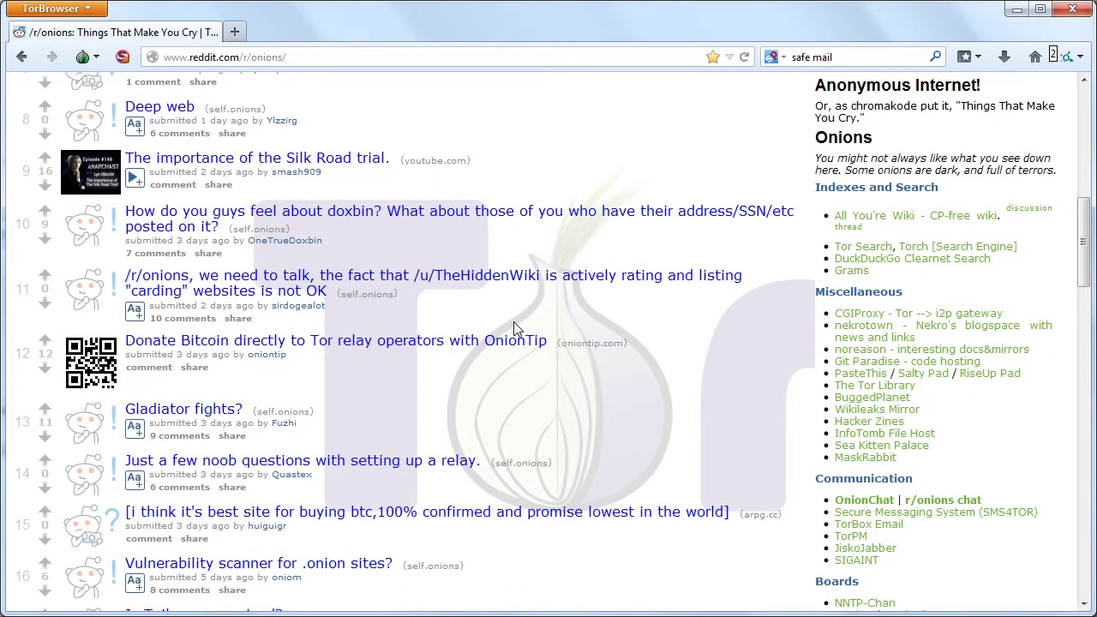
scroll(514, 329, down, 10)
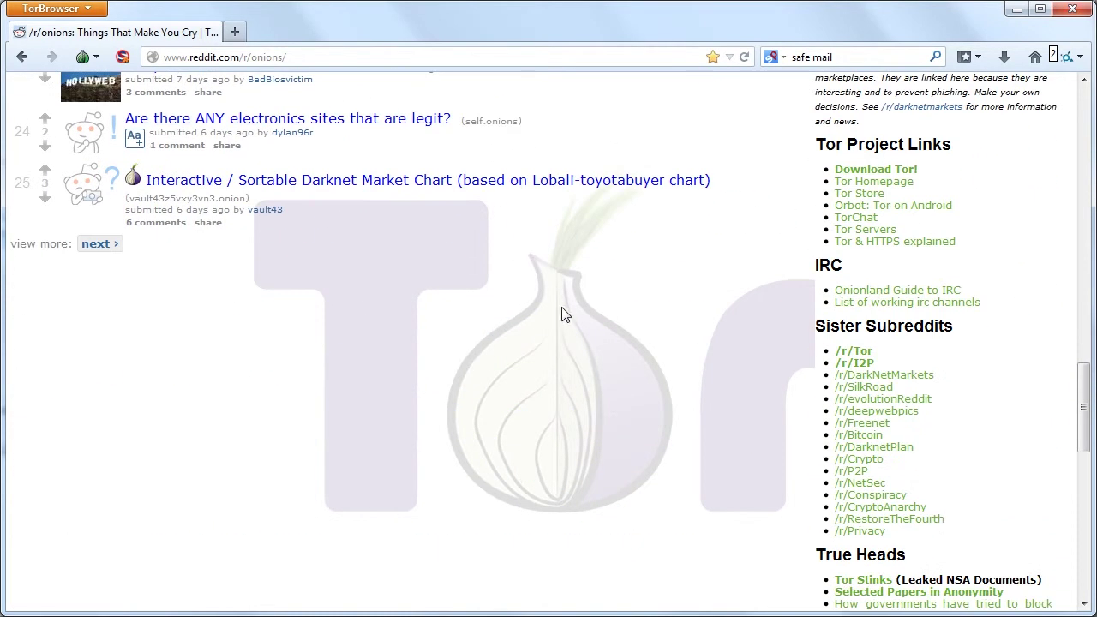
scroll(874, 262, down, 8)
scroll(946, 292, up, 5)
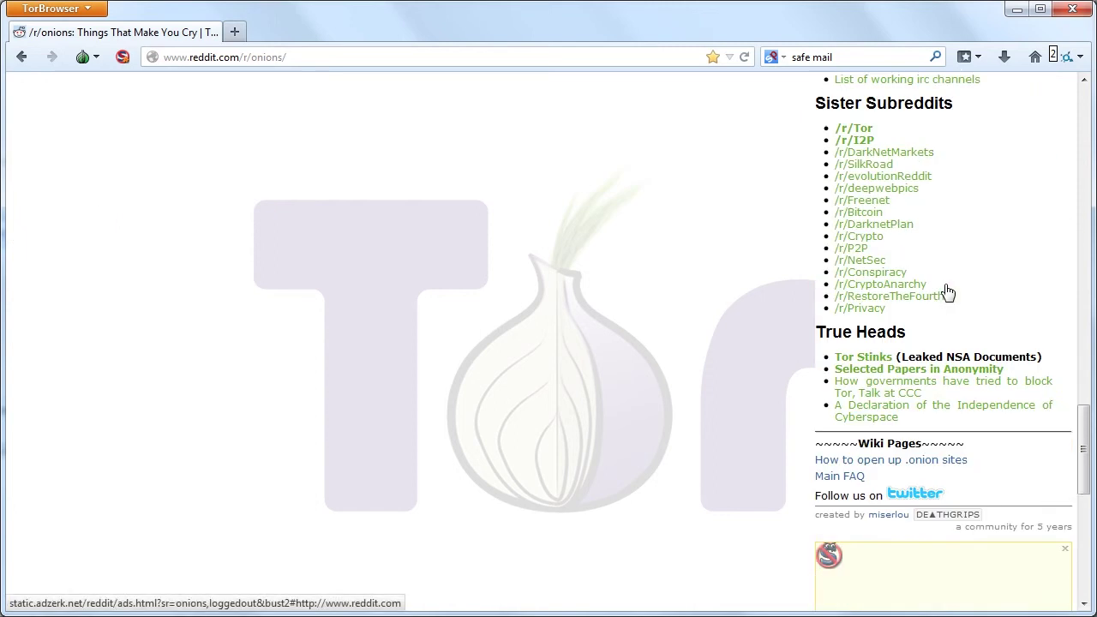
scroll(947, 292, up, 2)
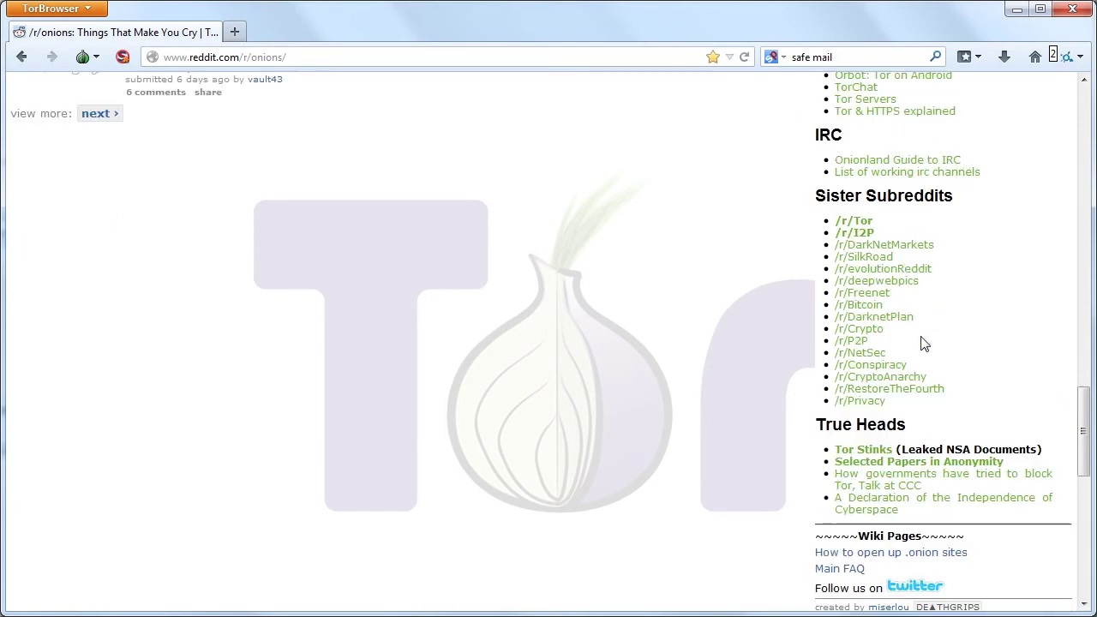
scroll(924, 343, up, 11)
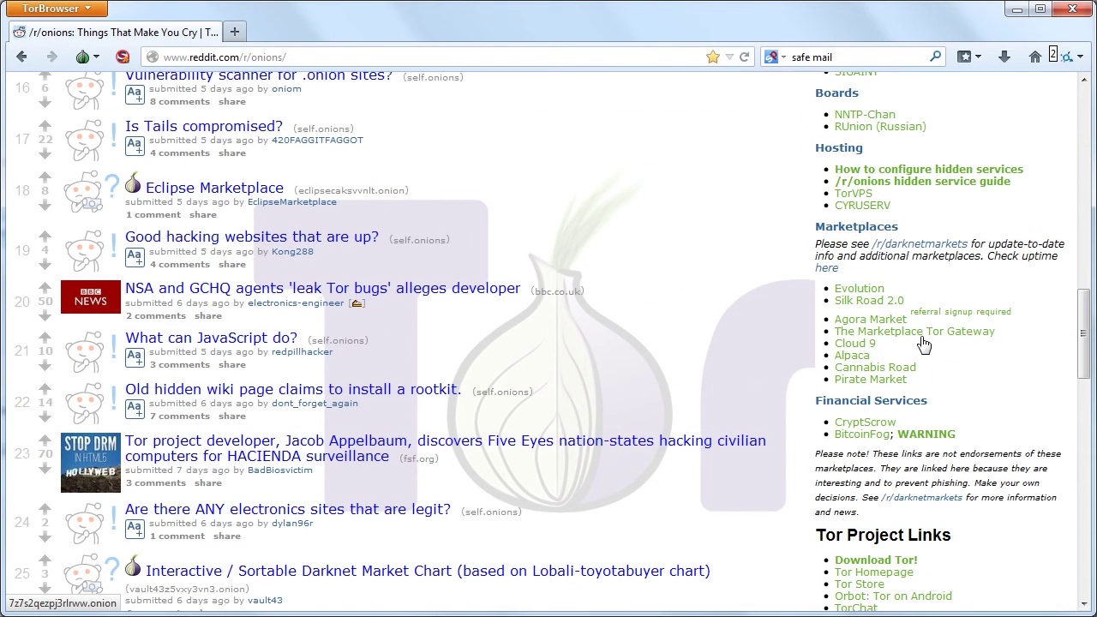
scroll(924, 343, up, 7)
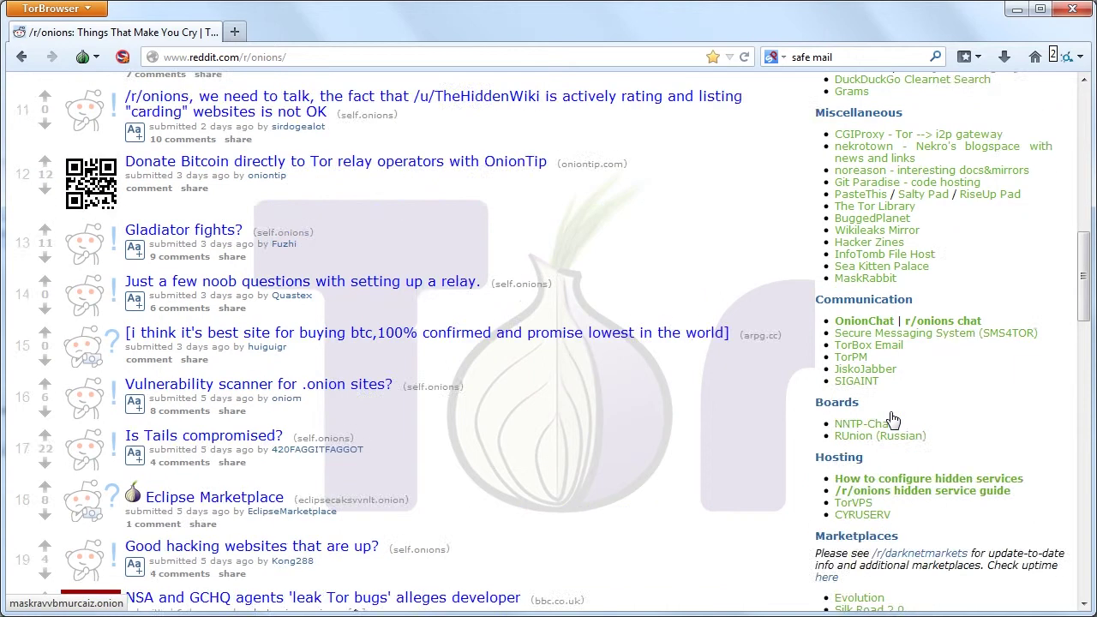
scroll(892, 418, down, 16)
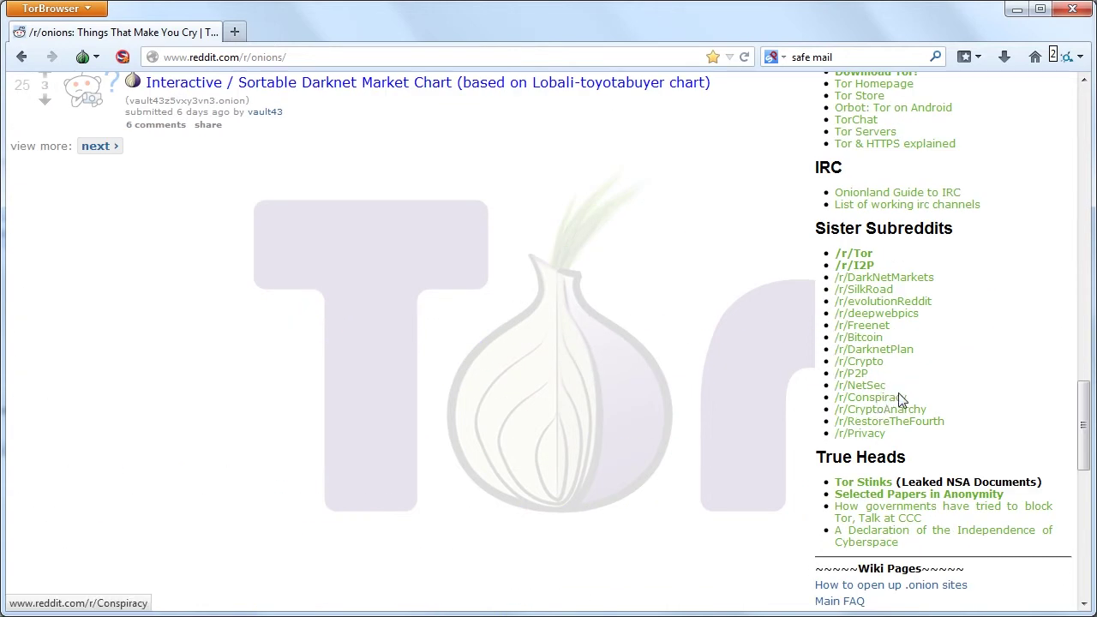
scroll(882, 385, up, 8)
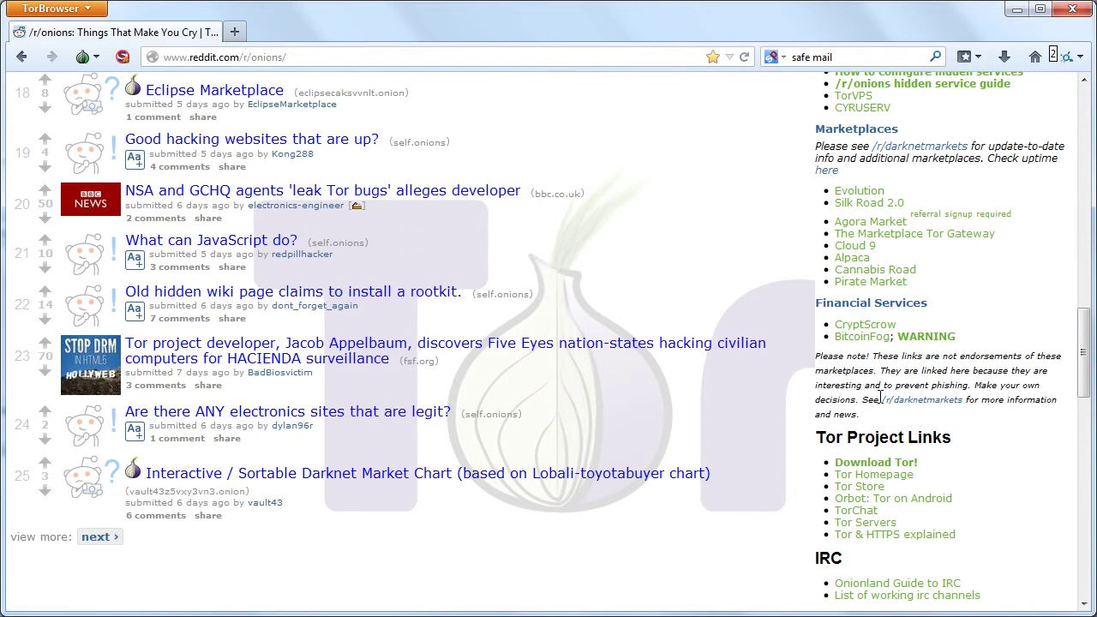
Search the r/onions page for the word 'hidden'.
key(ctrl+f)
text(hiddent)
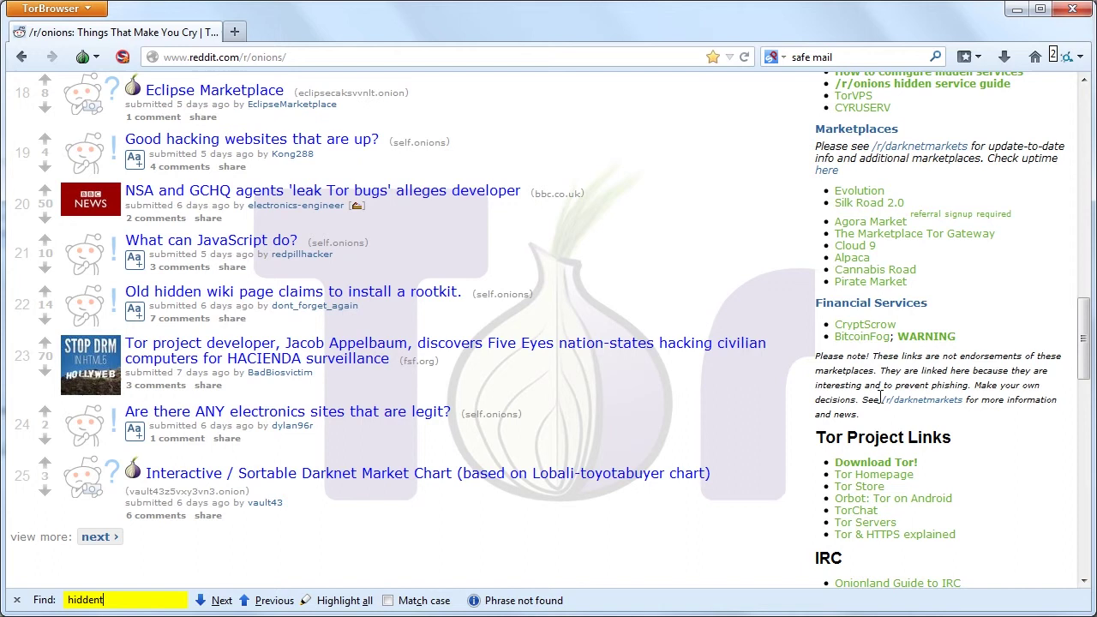
key(BackSpace)
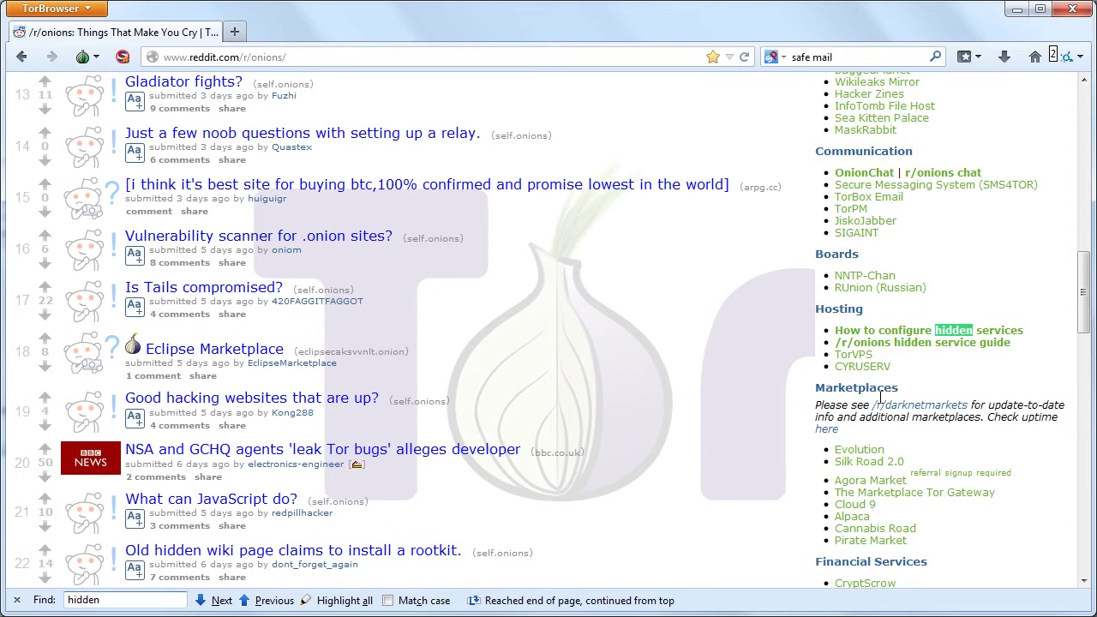
key(Return)
key(Return)
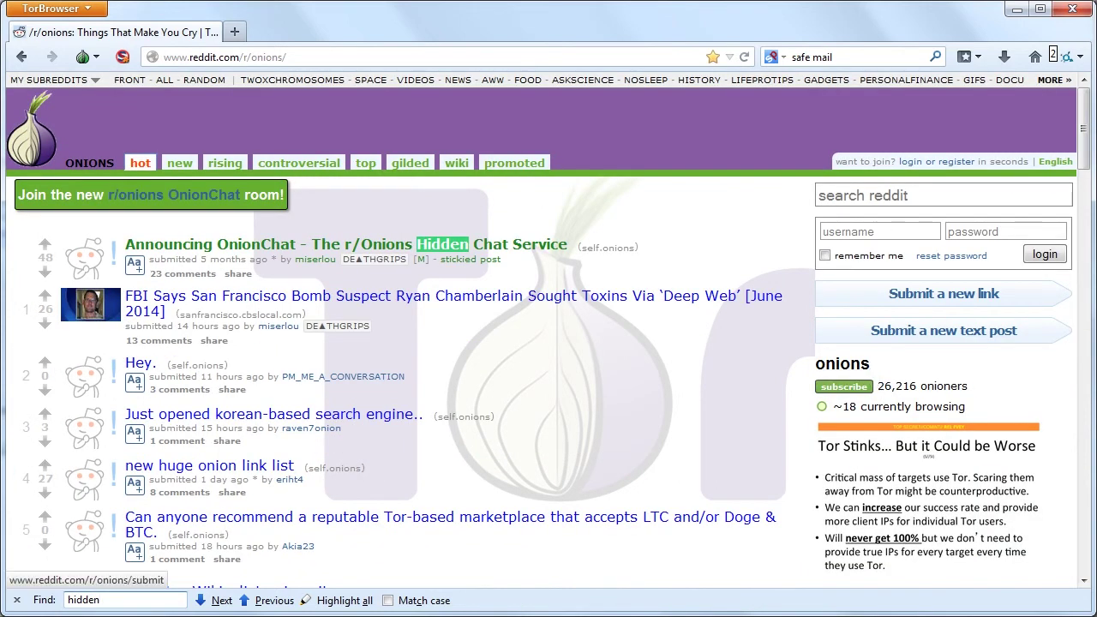
Enter the Reddit account username and password in the sidebar login box.
click(885, 230)
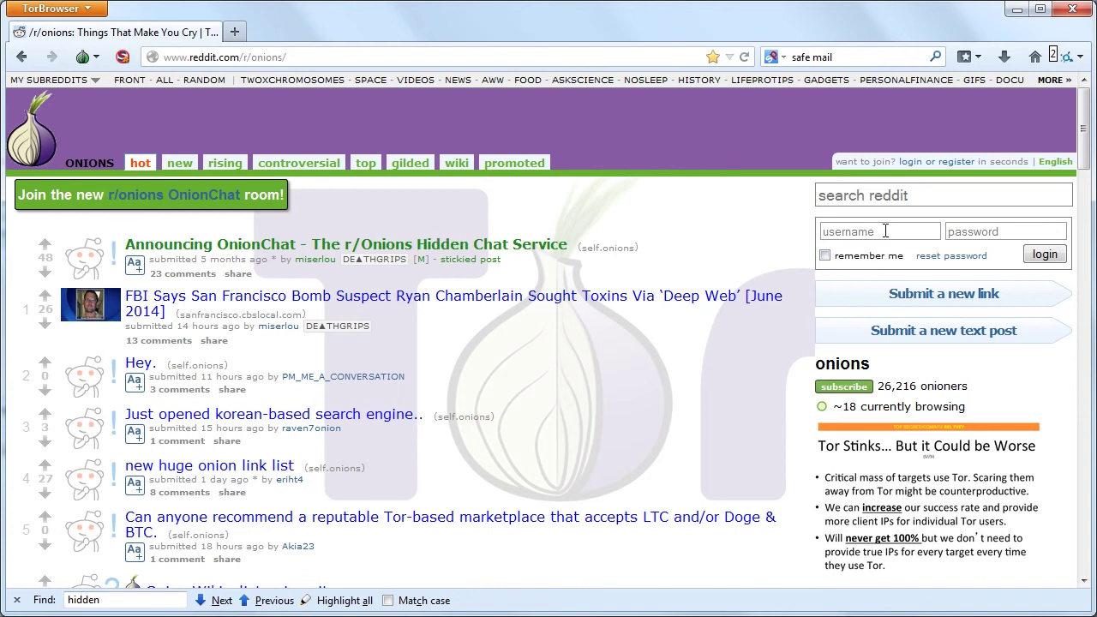
text(cryptoscriptorium)
key(Tab)
text(••••••••••)
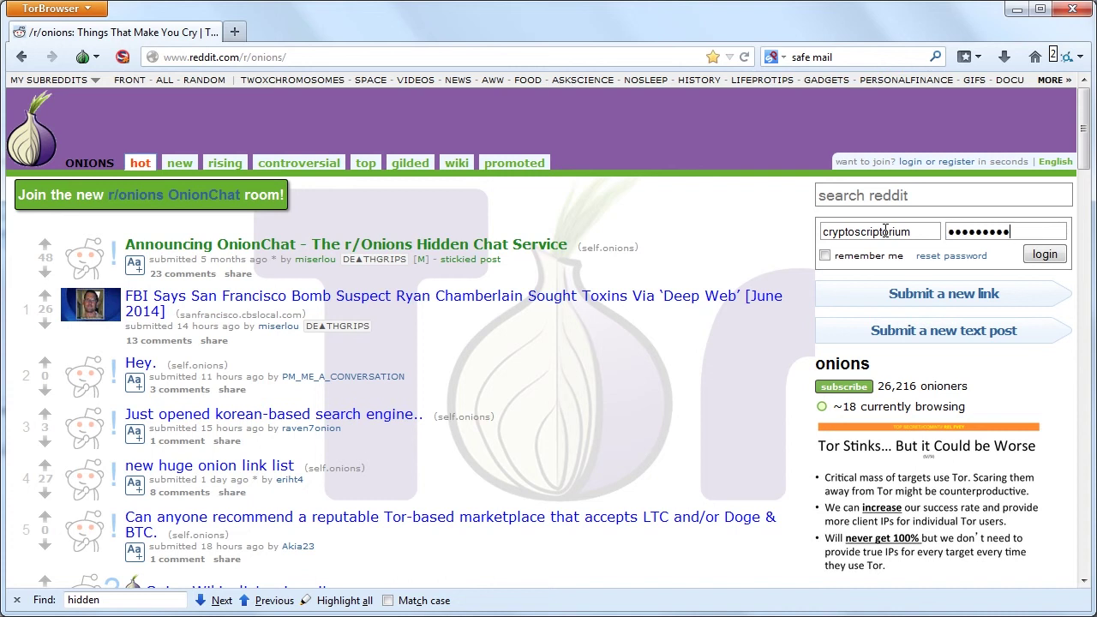
click(1068, 60)
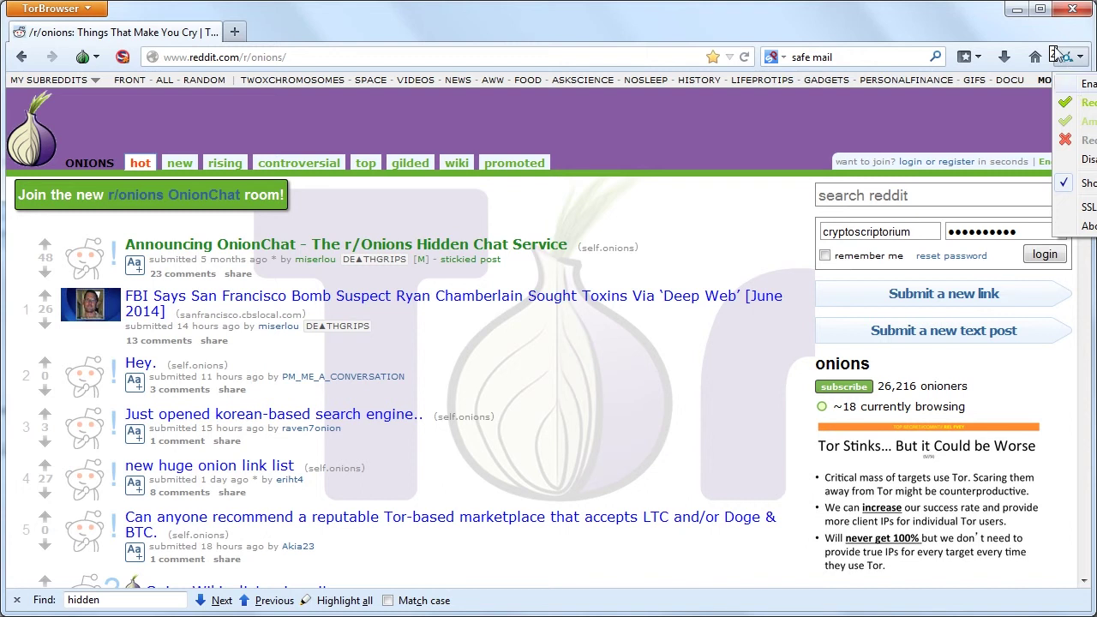
Switch off the reddit rule in the HTTPS Everywhere menu.
click(1066, 57)
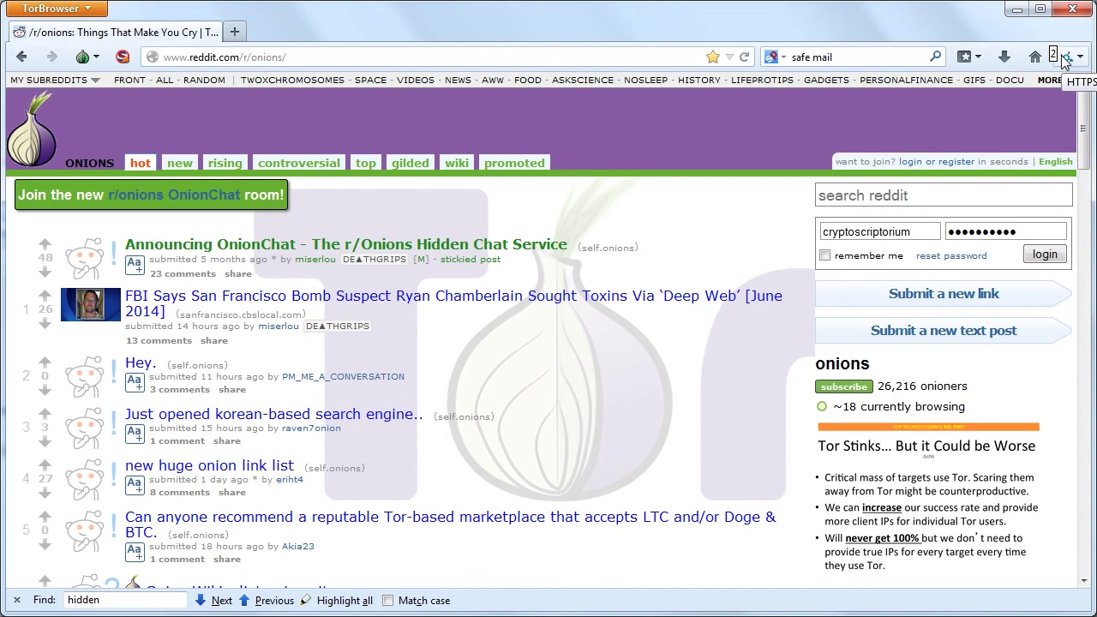
click(1065, 57)
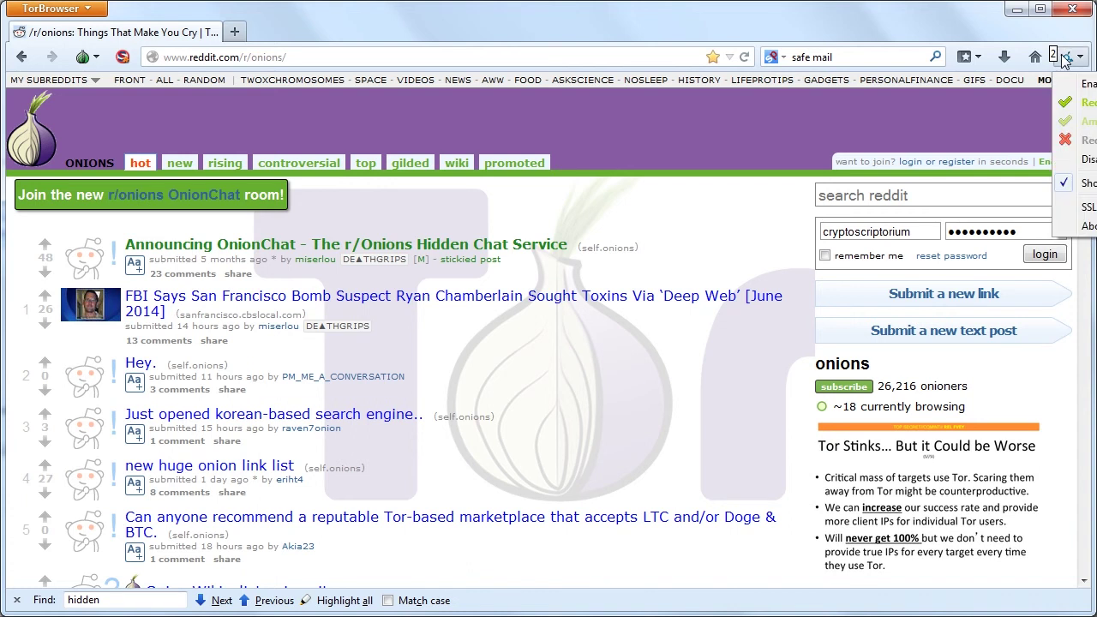
click(1069, 110)
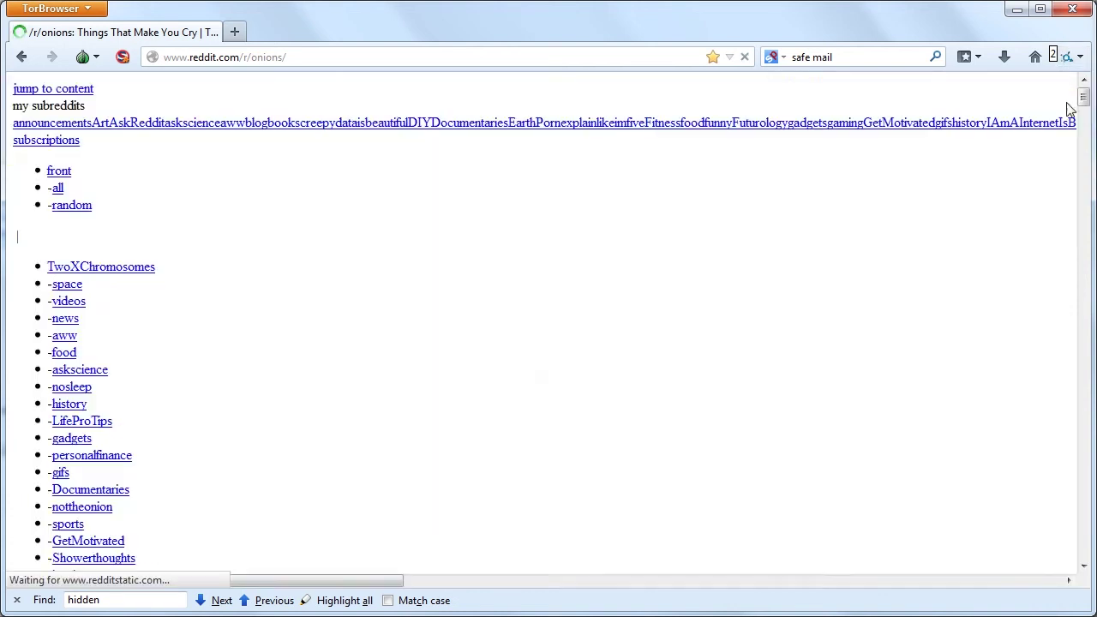
click(1065, 57)
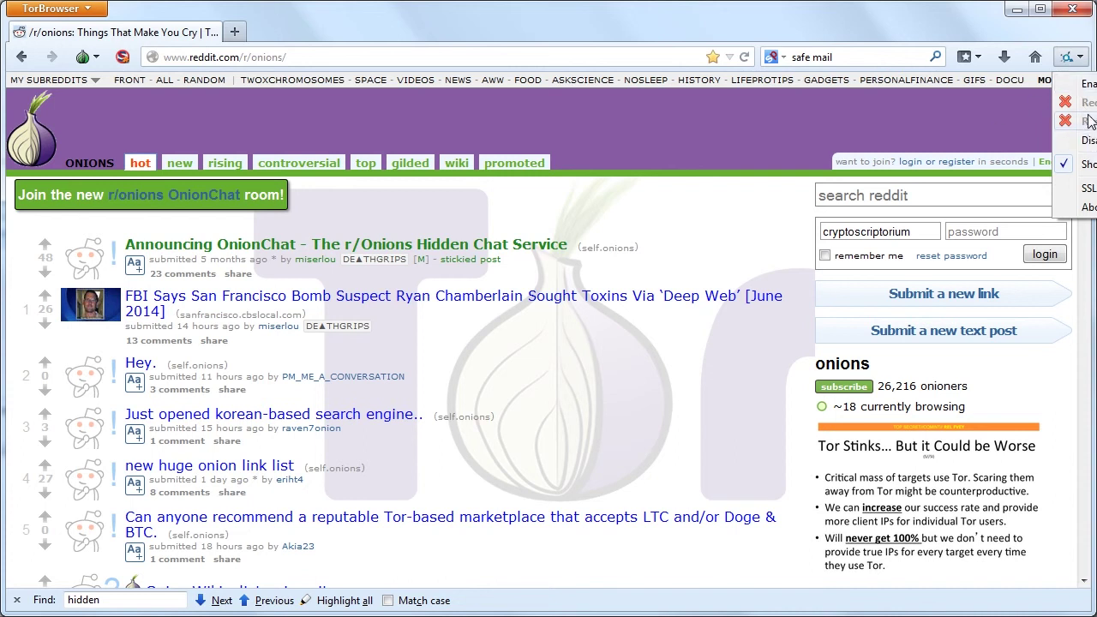
Retype the cleared Reddit password and submit the login form.
click(953, 233)
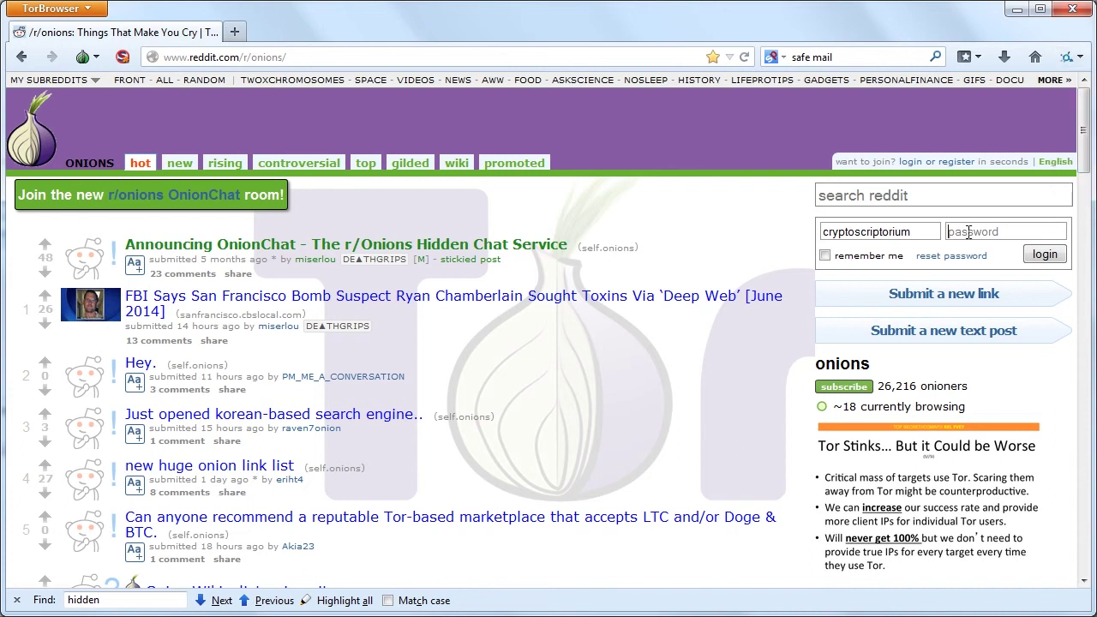
text(***********)
key(Return)
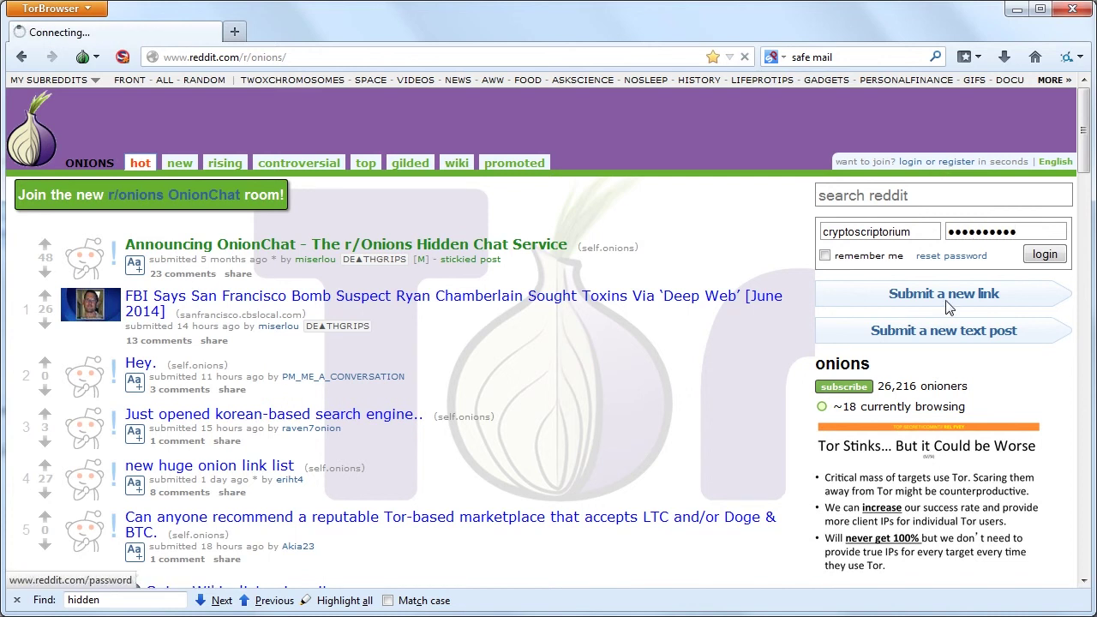
click(1046, 255)
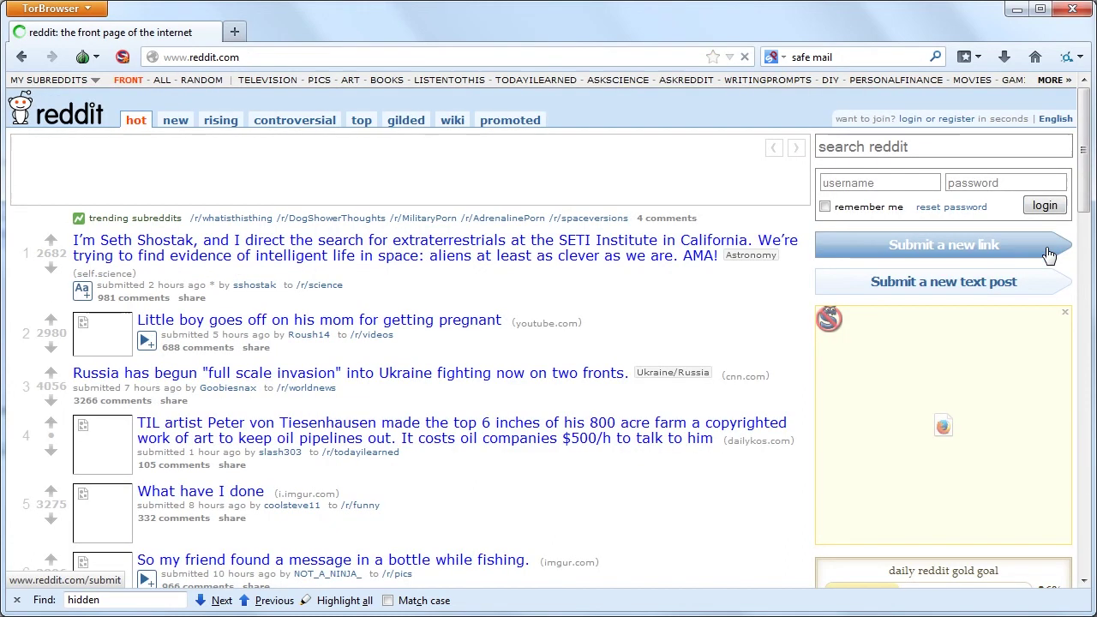
click(1067, 57)
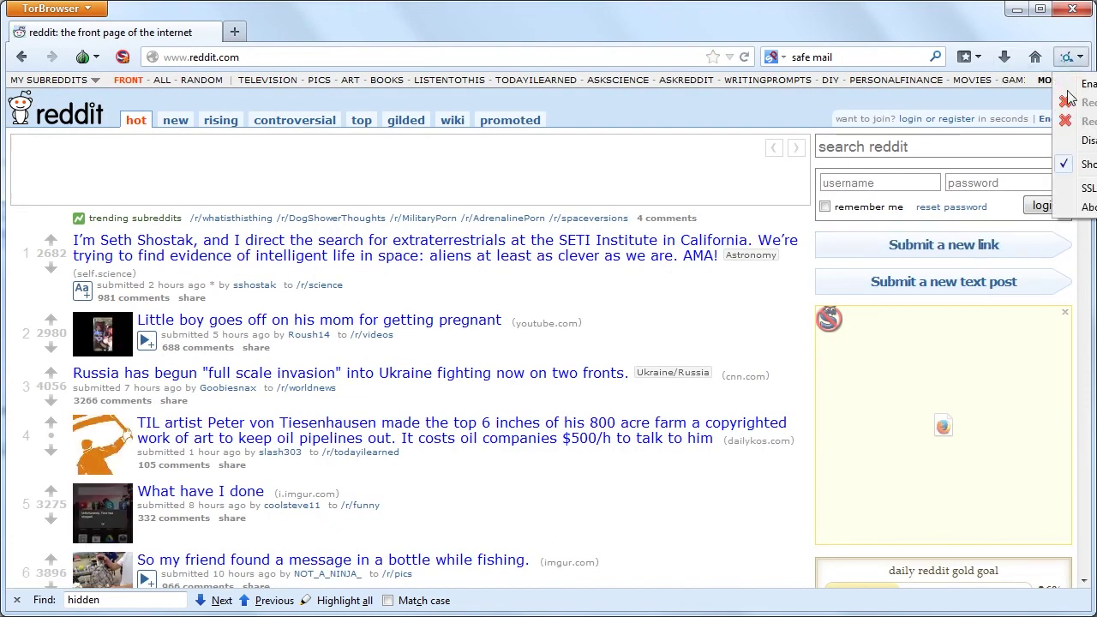
click(1076, 103)
click(1066, 57)
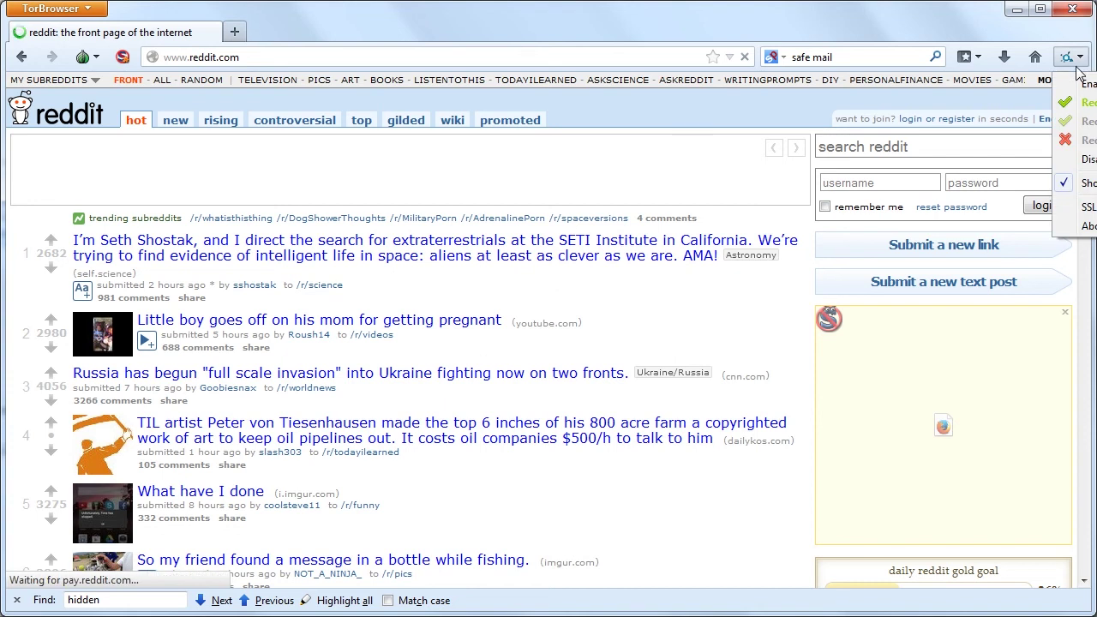
click(905, 181)
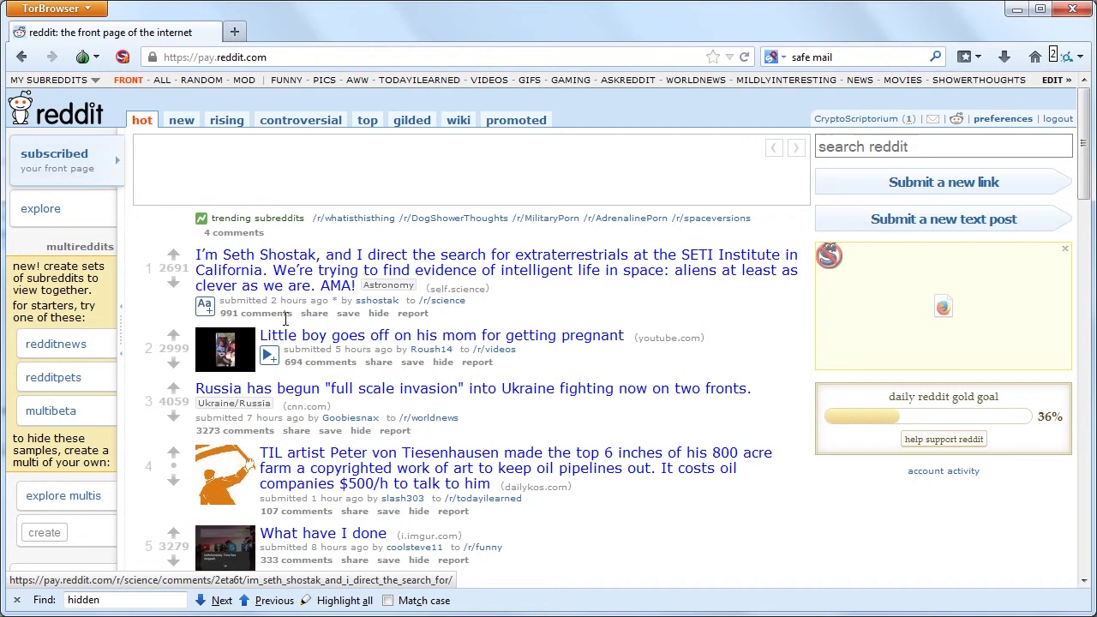
Use NoScript's Temporarily allow all this page on the Reddit front page and reload it.
scroll(296, 412, down, 10)
scroll(314, 403, up, 2)
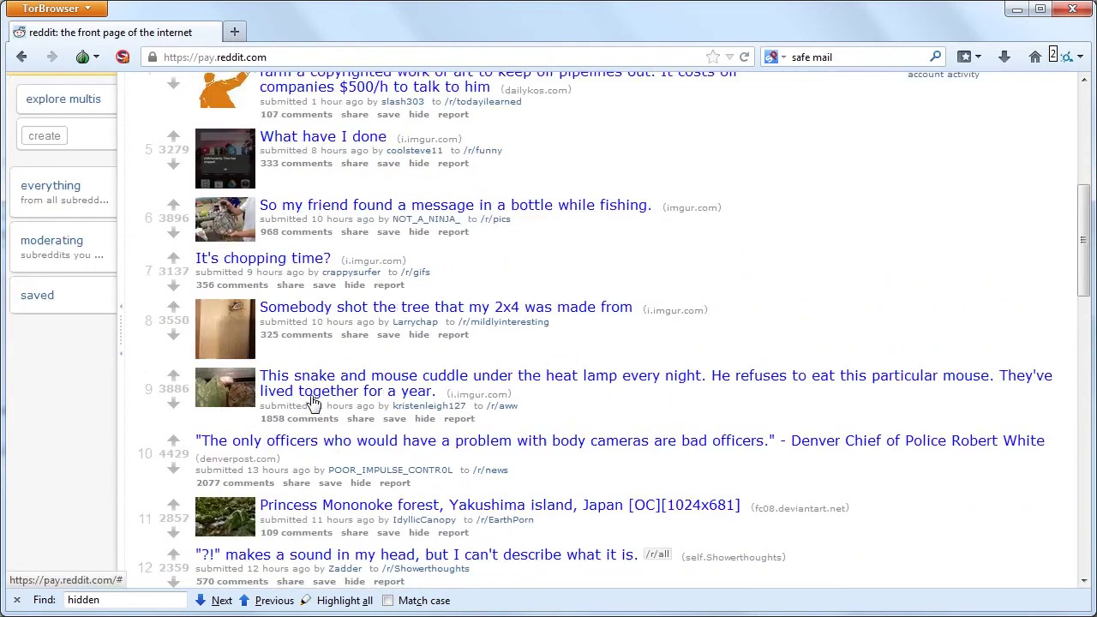
scroll(314, 403, up, 8)
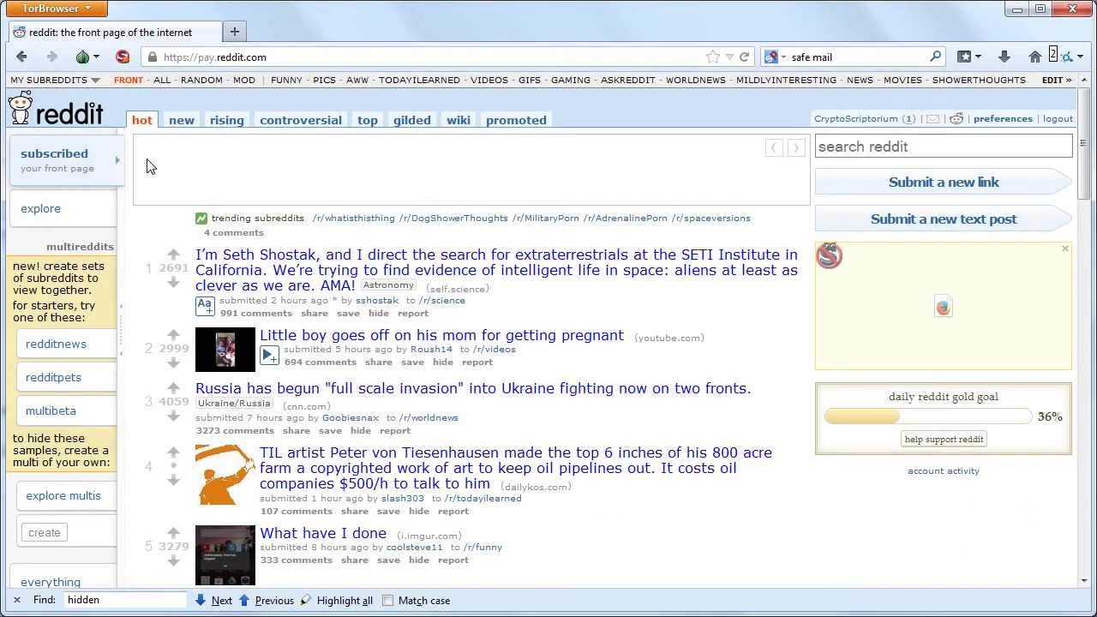
click(122, 58)
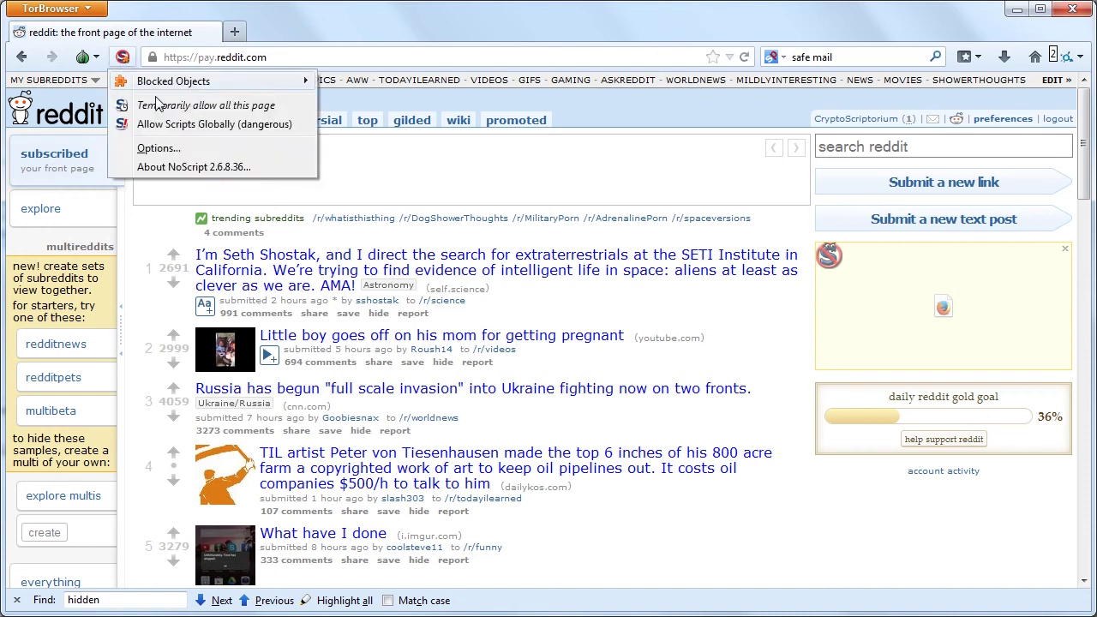
click(170, 122)
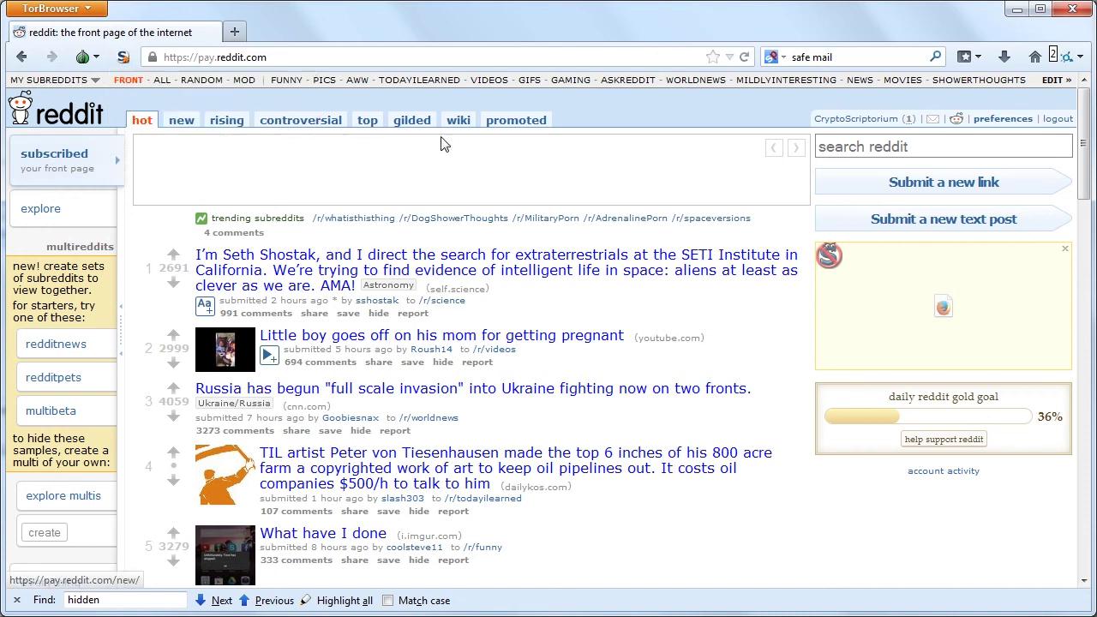
click(744, 57)
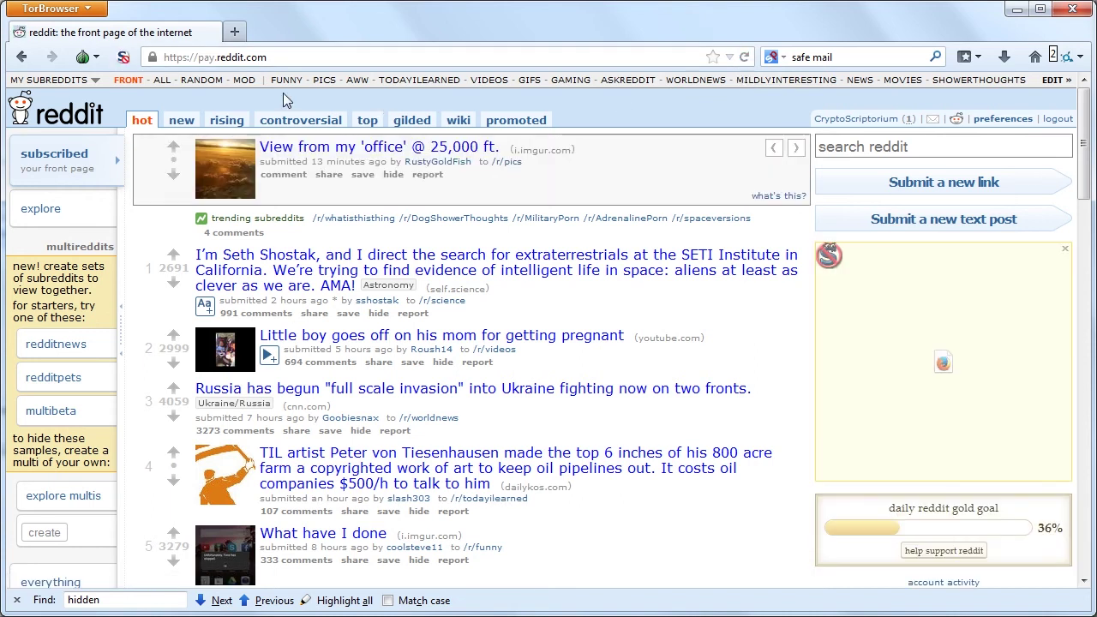
mouse_move(120, 55)
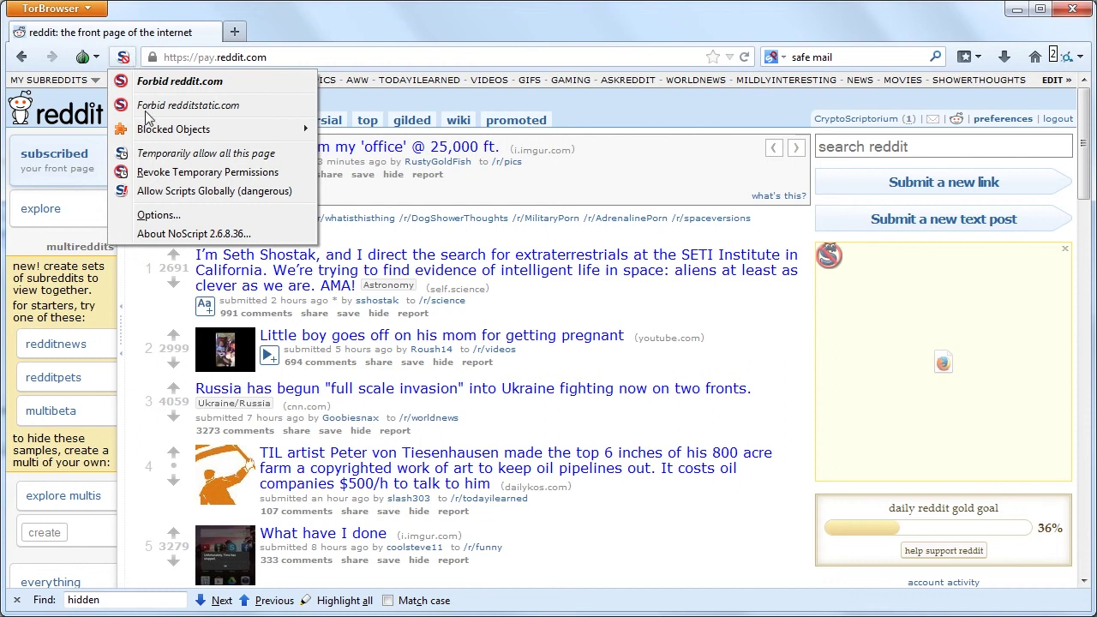
click(150, 152)
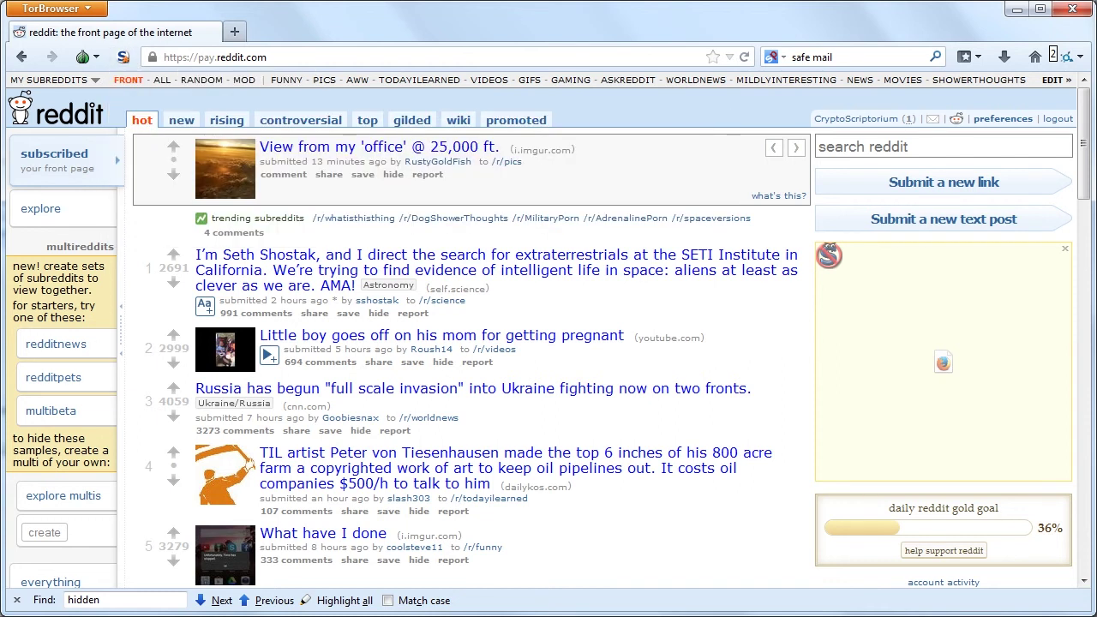
Reload the signed-in Reddit front page on pay.reddit.com.
click(746, 58)
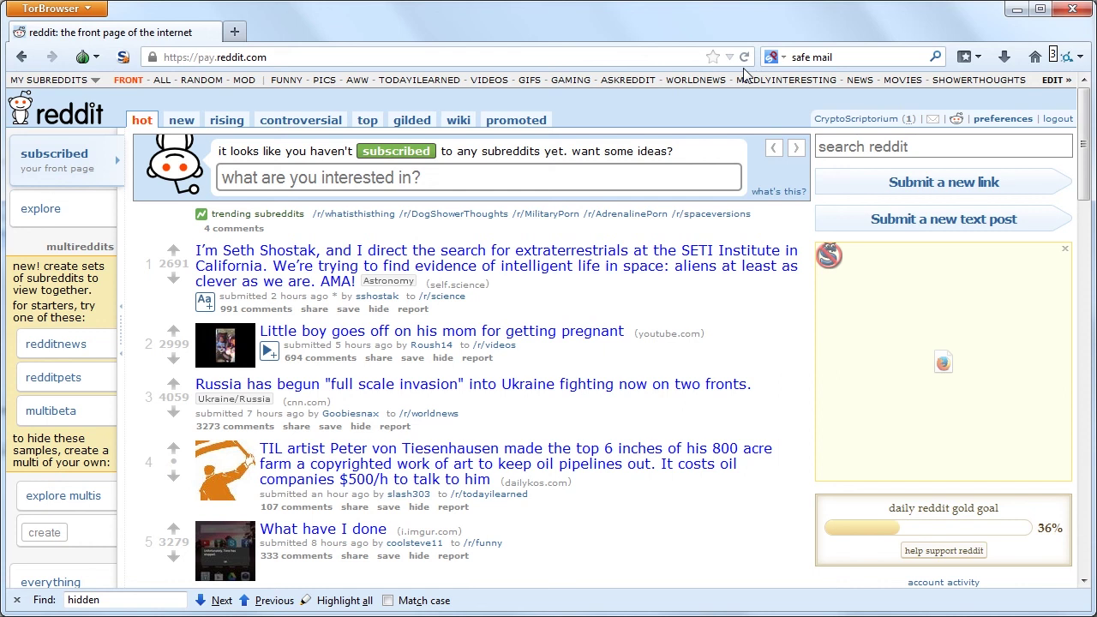
In a new tab, open The Crypto Scriptorium bookmark at cryptoscript.tumblr.com.
click(233, 33)
click(966, 60)
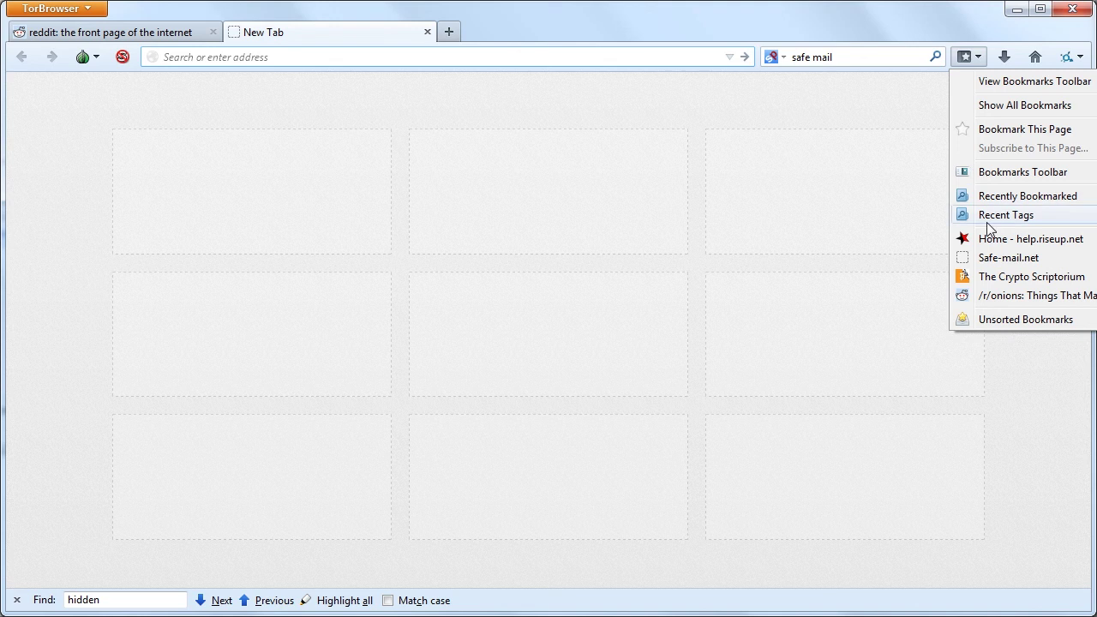
click(1006, 276)
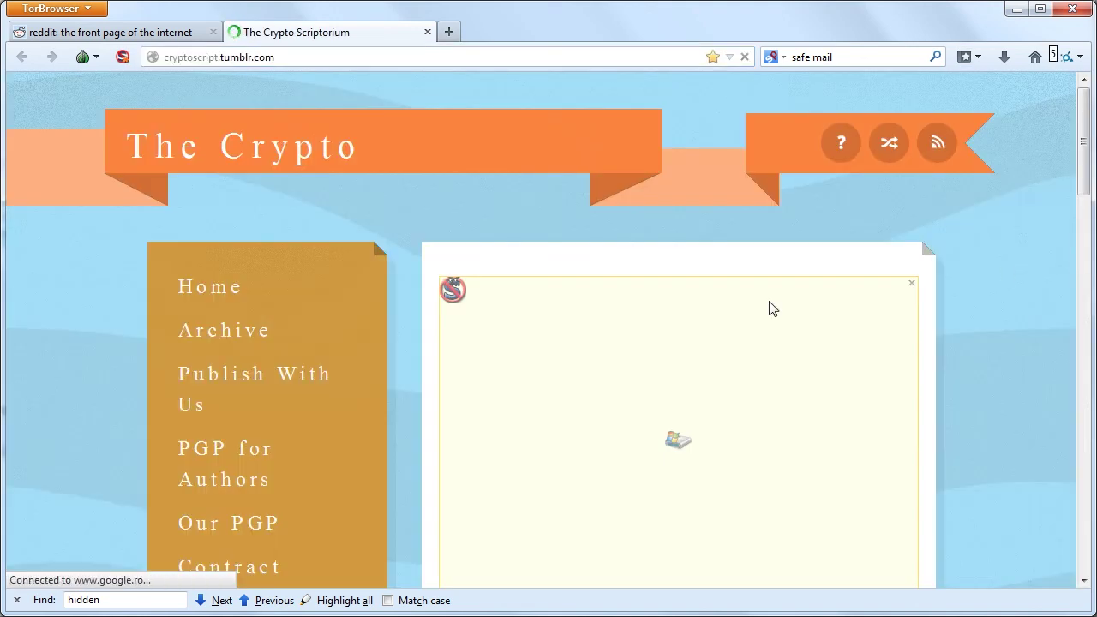
scroll(569, 404, down, 10)
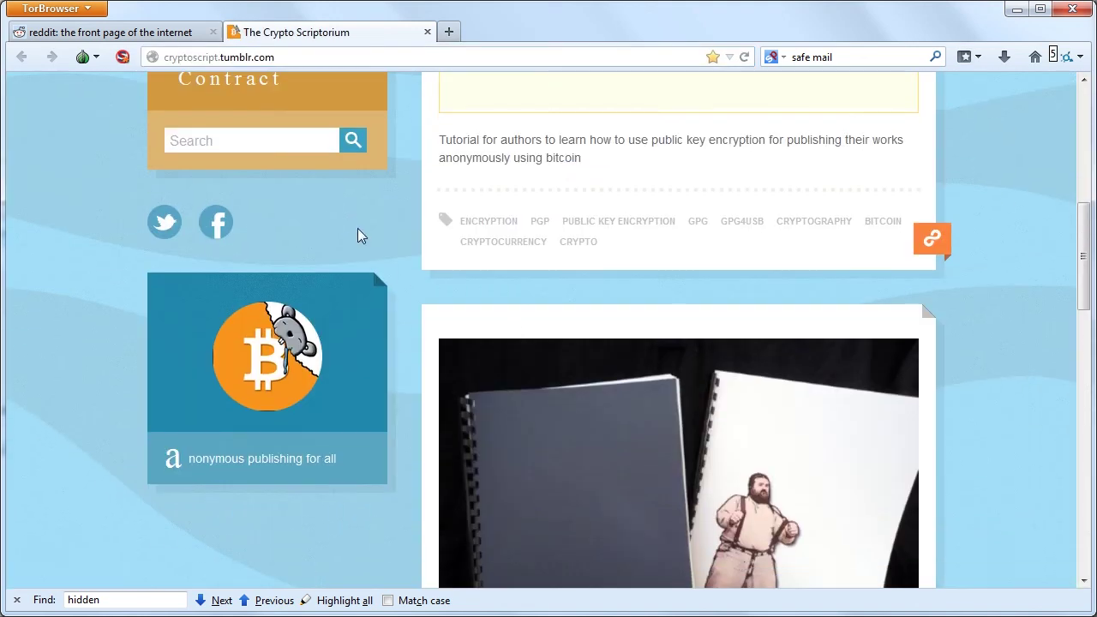
scroll(358, 229, up, 10)
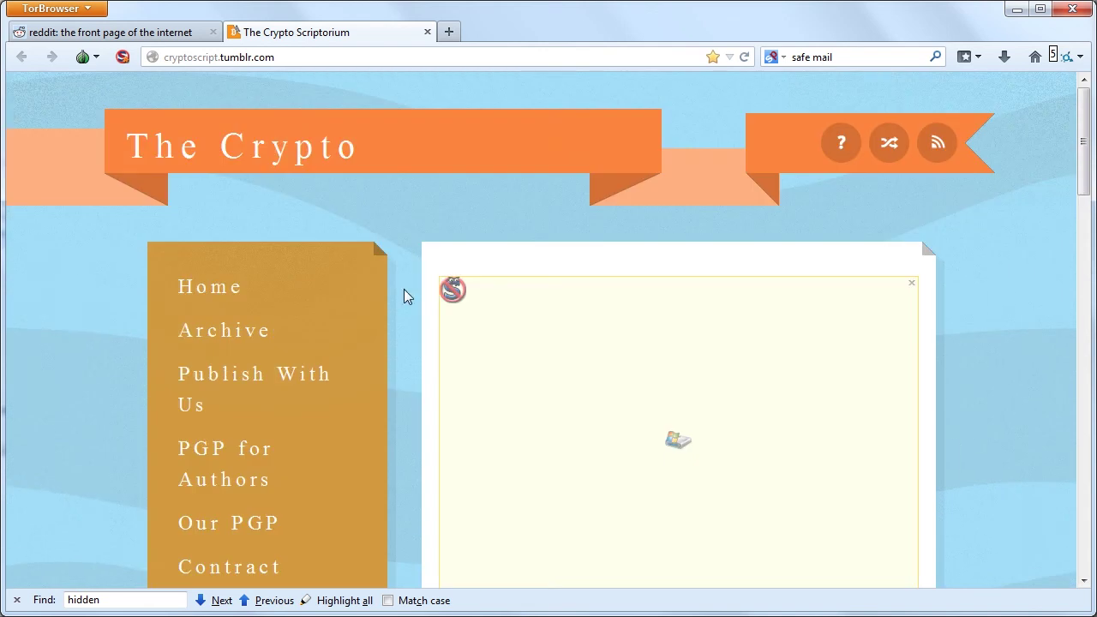